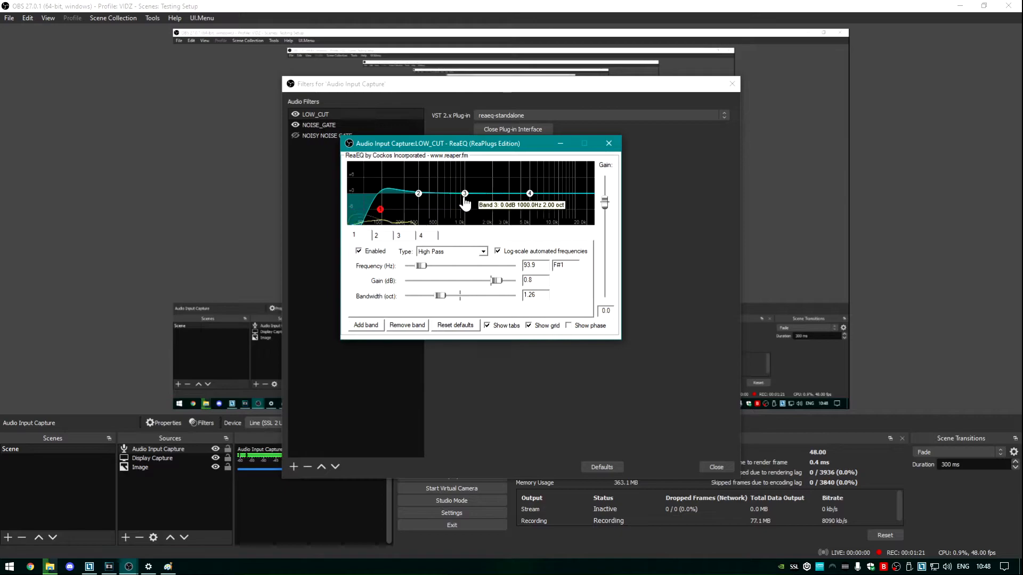
- Turn ReaEQ band 3 into a narrow cut of about -6.4 dB near 3543 Hz and adjust its bandwidth
left_click_drag(465, 194, 477, 178)
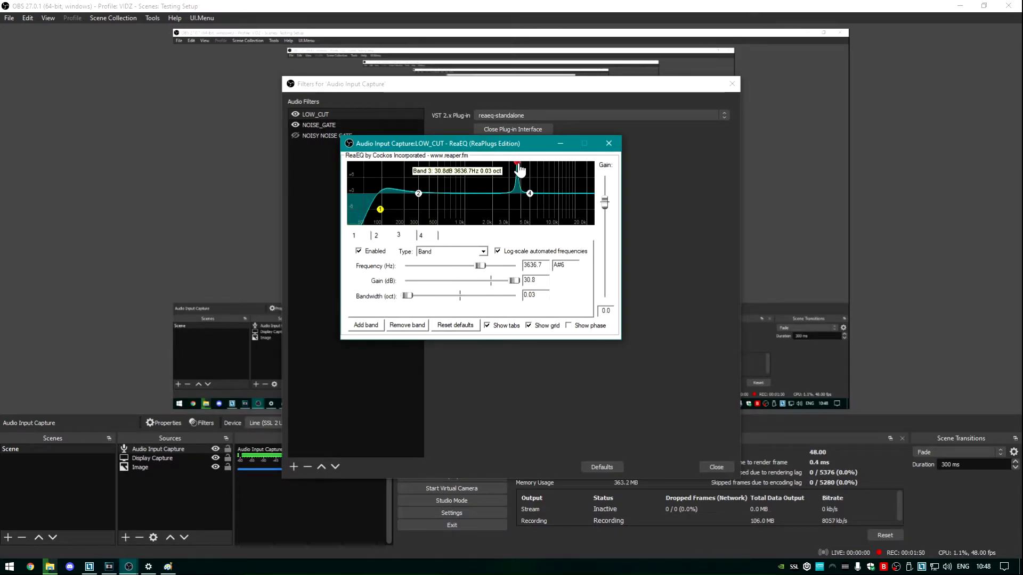
left_click_drag(519, 163, 518, 246)
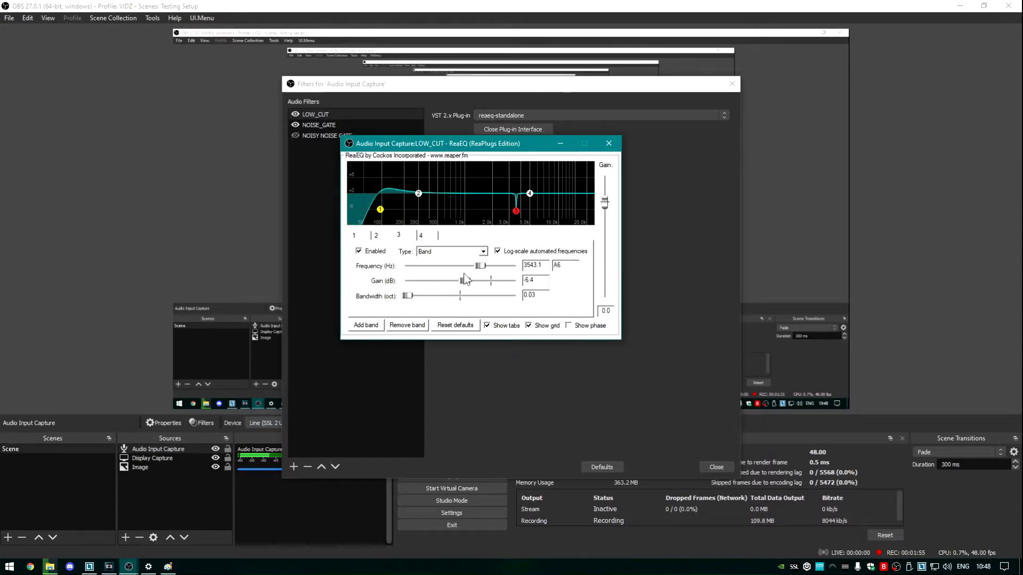
mouse_move(407, 296)
left_mouse_down()
mouse_move(487, 288)
mouse_move(490, 297)
mouse_move(410, 303)
mouse_move(414, 311)
left_mouse_up()
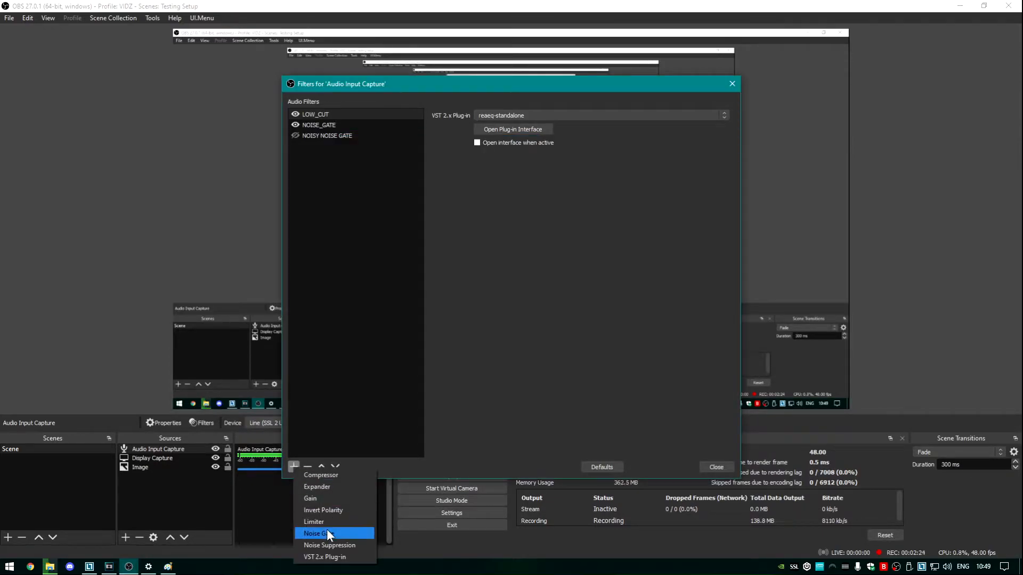
- Add a VST 2.x Plug-in filter named MAIN_COMP to the Audio Input Capture source
left_click(327, 556)
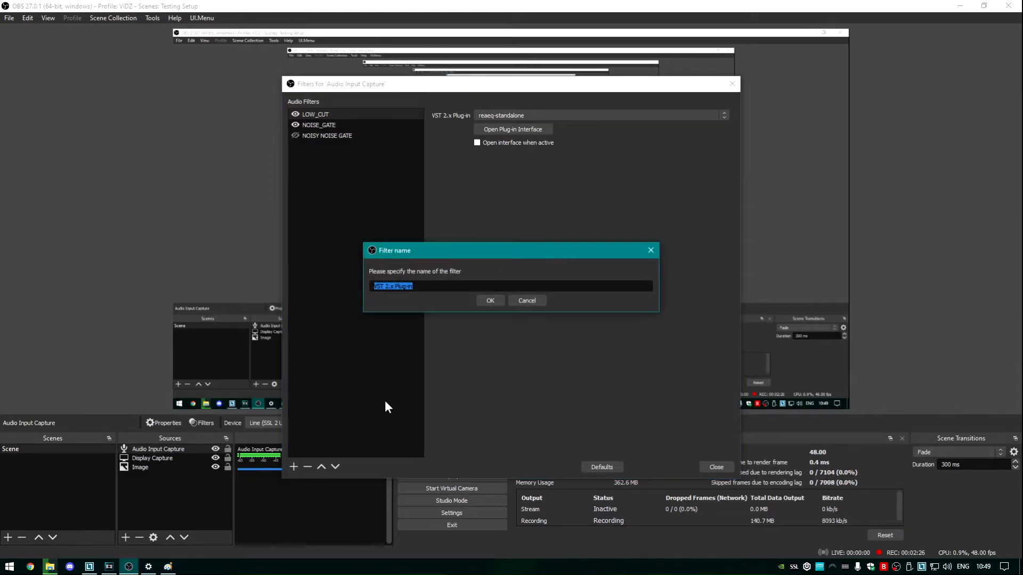
type("MAIN_COMP")
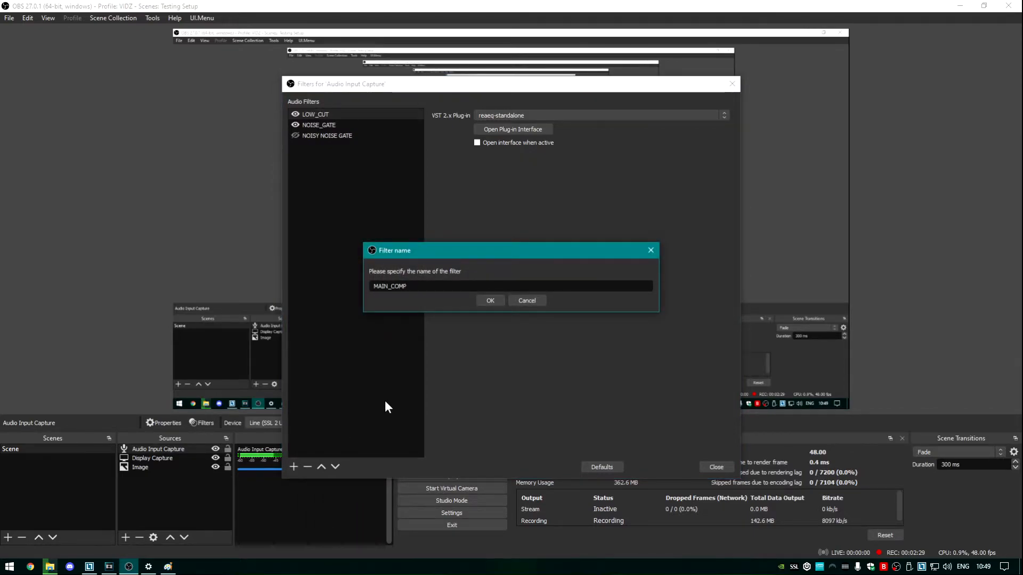
key("Return")
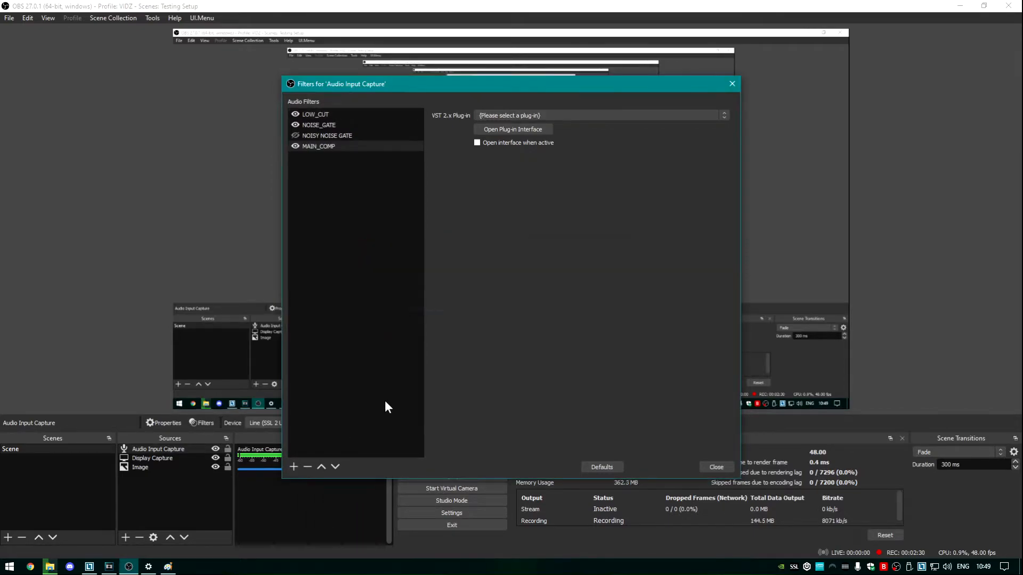
- Load the reacomp-standalone plug-in into MAIN_COMP and open its interface
left_click(552, 113)
scroll(533, 341, "down", 3)
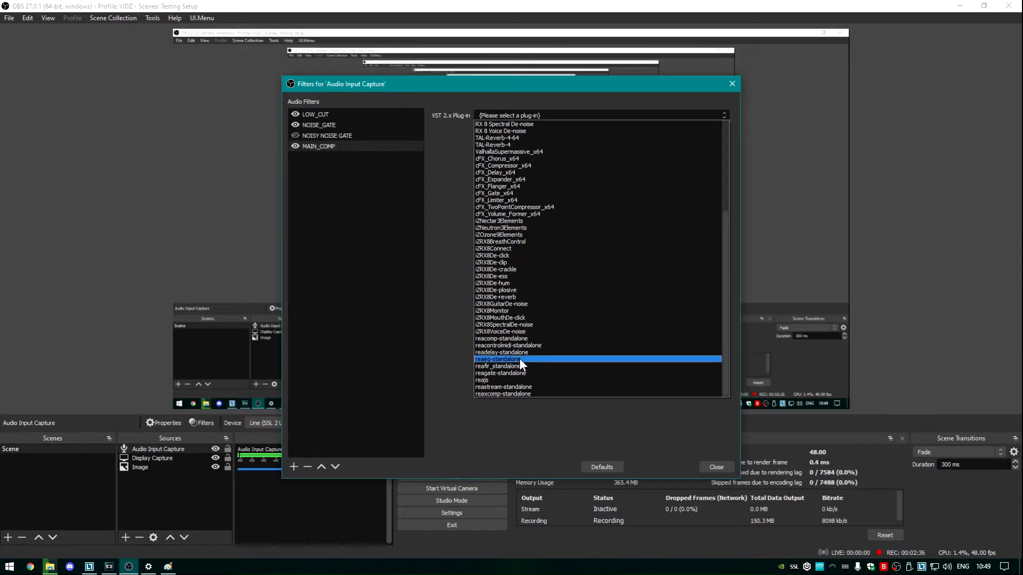
left_click(517, 339)
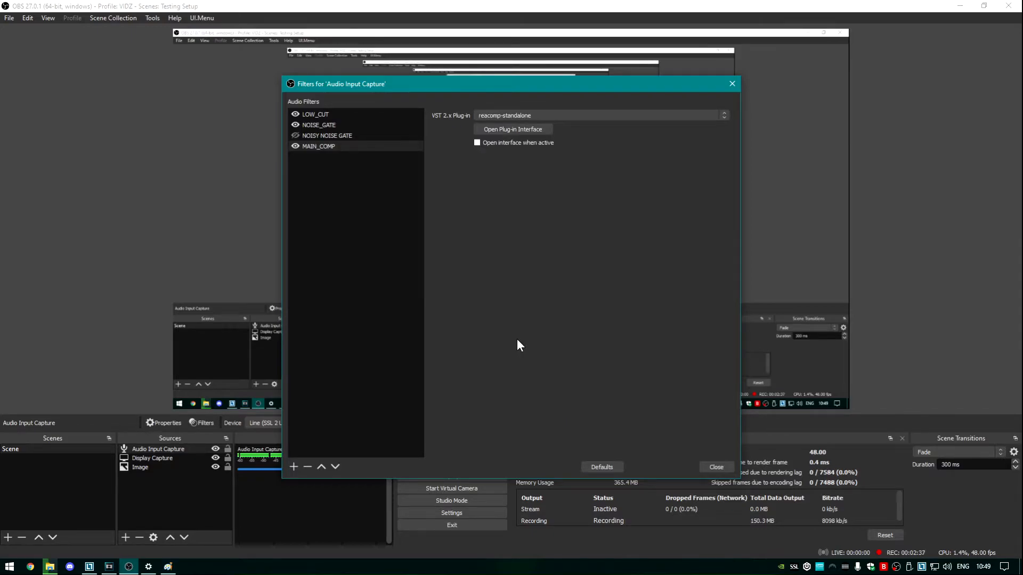
left_click(531, 131)
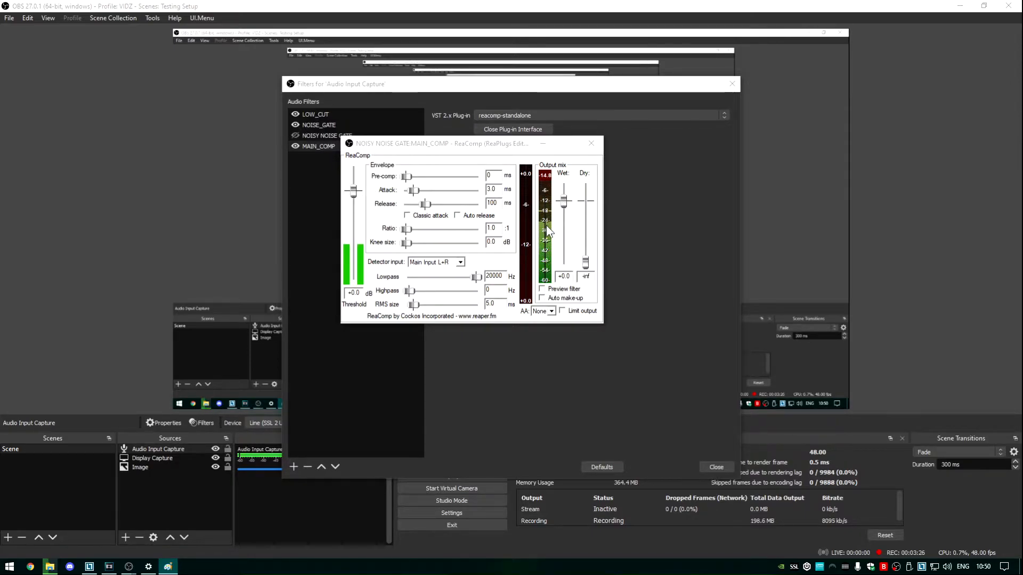
- Set the compressor threshold to about -51.5 dB with a 2.0 ms attack and a 22 ms release
mouse_move(563, 201)
left_mouse_down()
mouse_move(570, 174)
mouse_move(573, 189)
left_mouse_up()
mouse_move(572, 190)
left_mouse_down()
mouse_move(572, 200)
mouse_move(561, 188)
mouse_move(565, 199)
left_mouse_up()
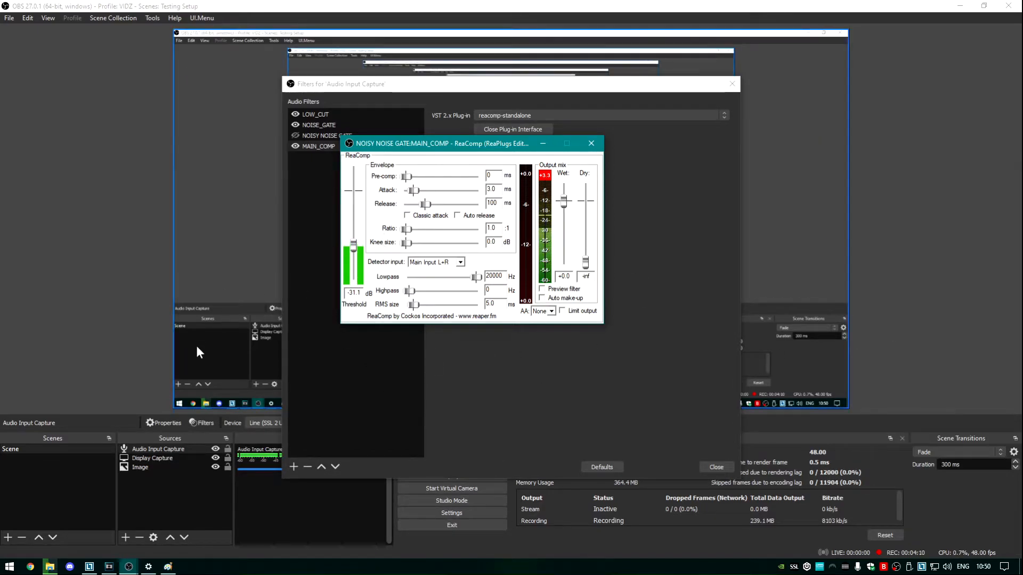
left_click_drag(354, 244, 352, 259)
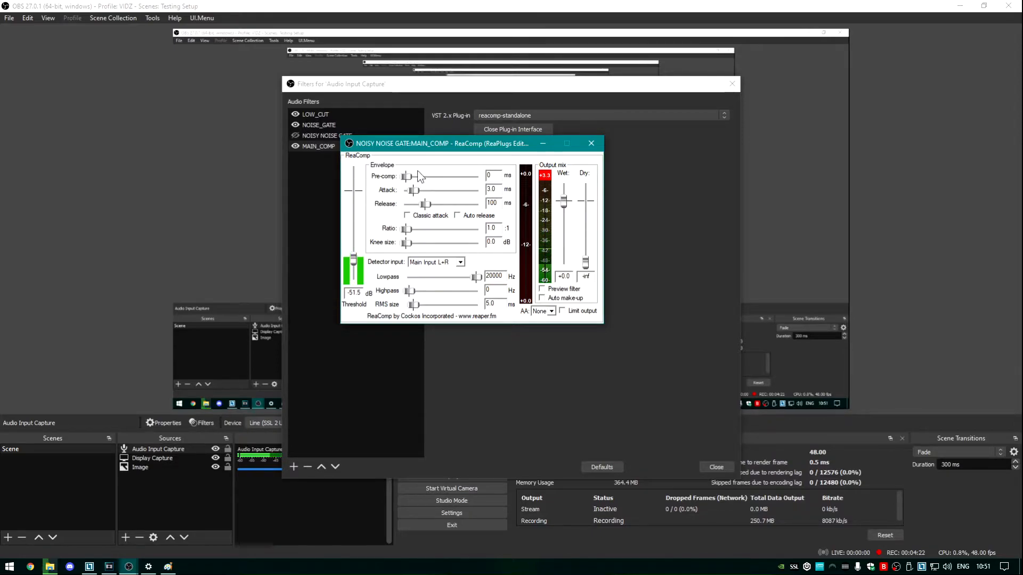
left_click_drag(413, 192, 410, 193)
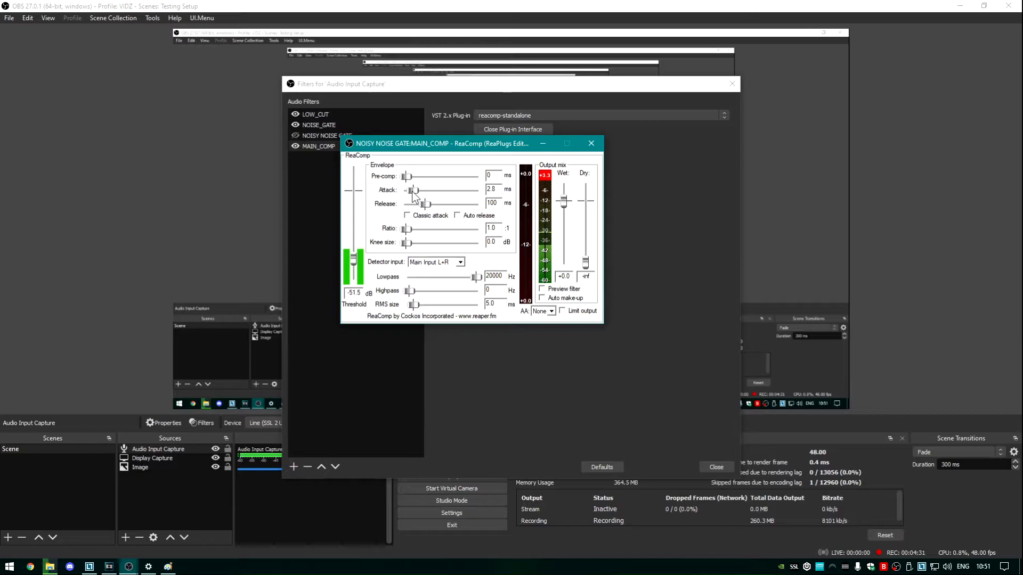
mouse_move(413, 192)
left_mouse_down()
mouse_move(420, 209)
mouse_move(411, 189)
left_mouse_up()
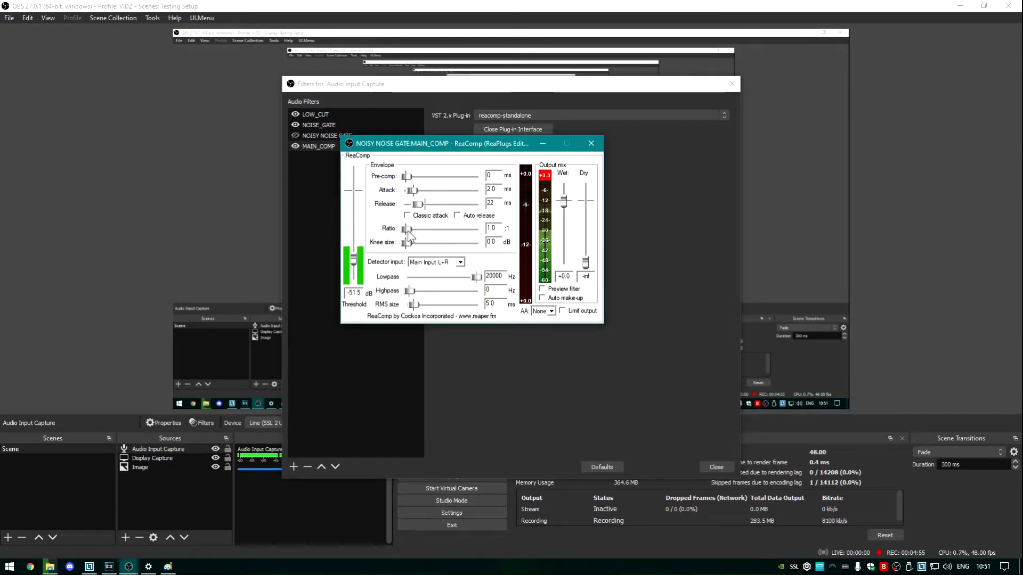
- Raise the compressor ratio to 4.0:1, followed by a stronger setting of about 12.4:1
left_click_drag(410, 232, 425, 231)
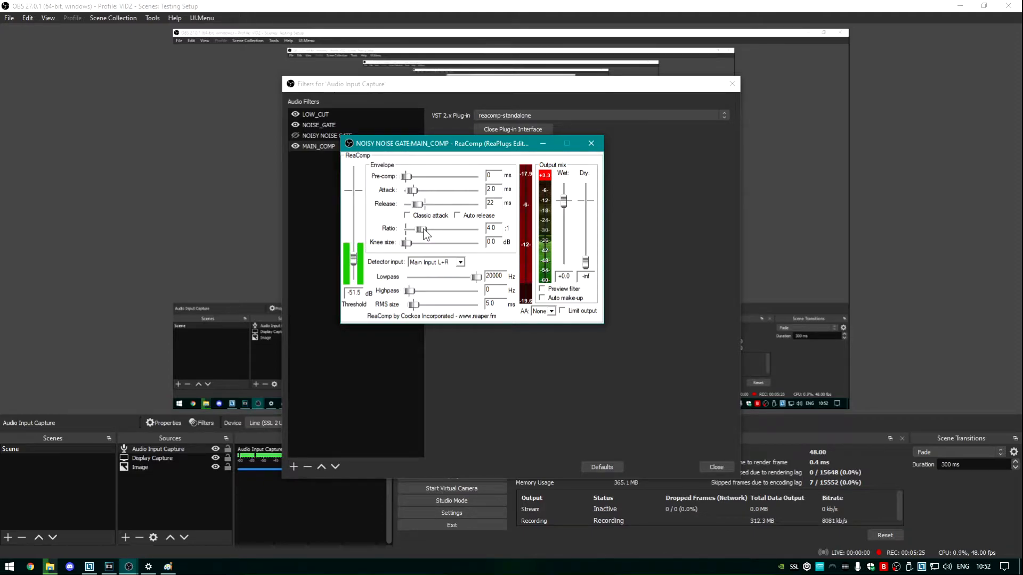
mouse_move(423, 229)
left_mouse_down()
mouse_move(452, 223)
mouse_move(481, 232)
mouse_move(412, 233)
mouse_move(423, 234)
left_mouse_up()
left_click_drag(421, 231, 438, 232)
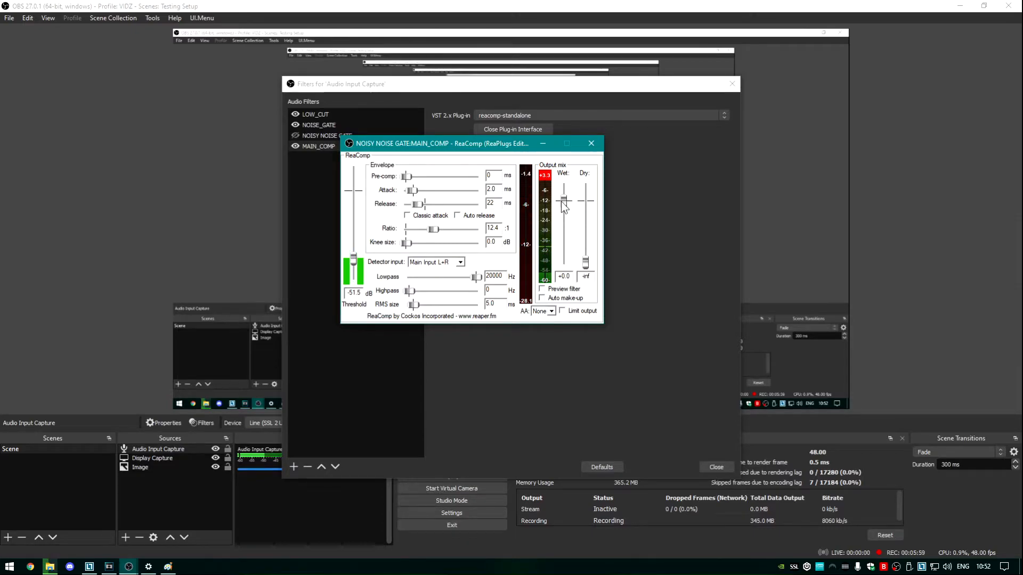
- Set the compressor's wet output to about +1.7 dB and blend in the dry signal at about -5.7 dB
left_click_drag(561, 202, 563, 193)
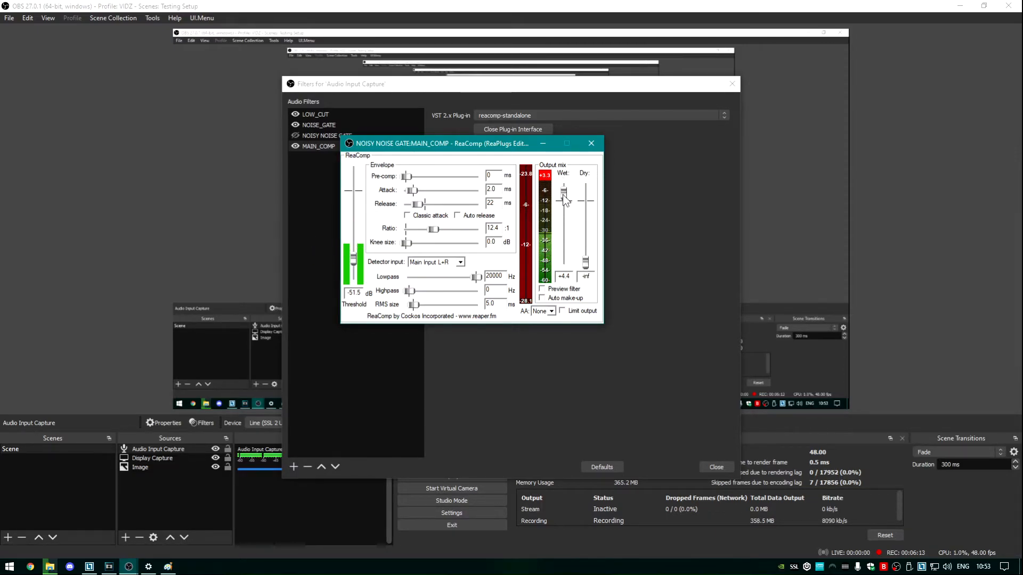
left_click_drag(563, 195, 566, 200)
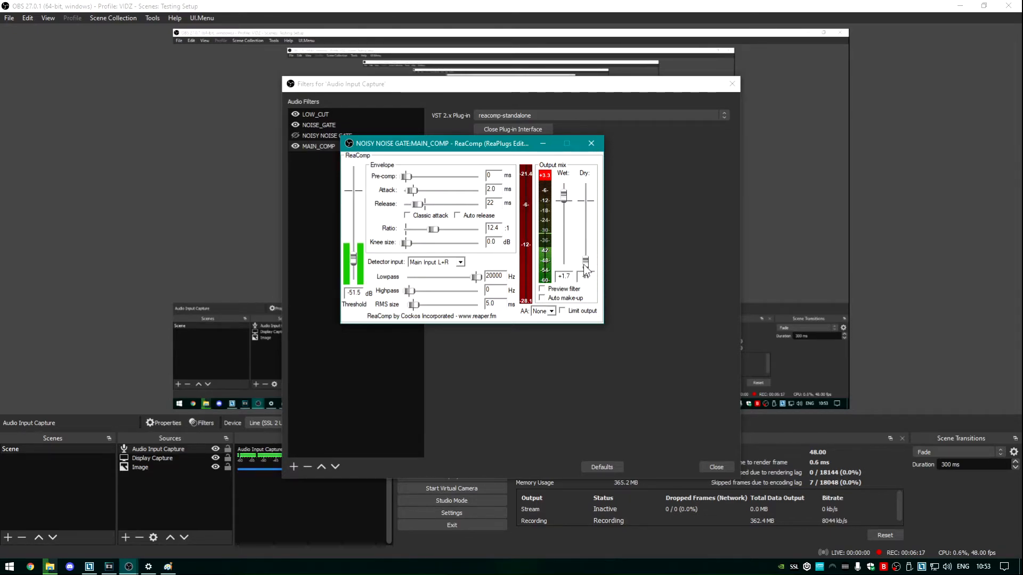
left_click_drag(585, 262, 596, 223)
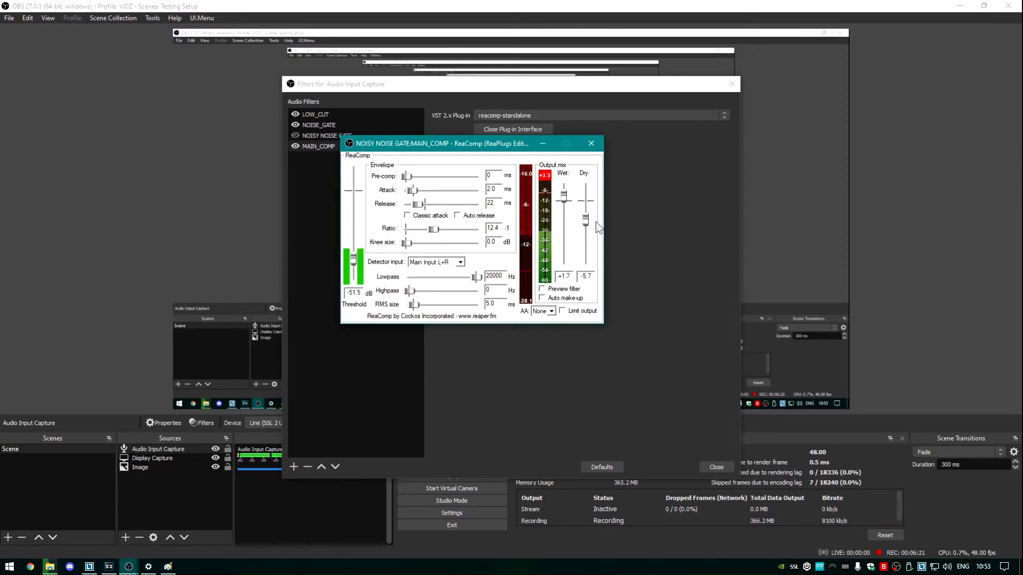
- Reduce the ratio to about 2.1:1 and raise the wet output to about +7.7 dB with the dry signal at -inf
left_click_drag(432, 230, 420, 236)
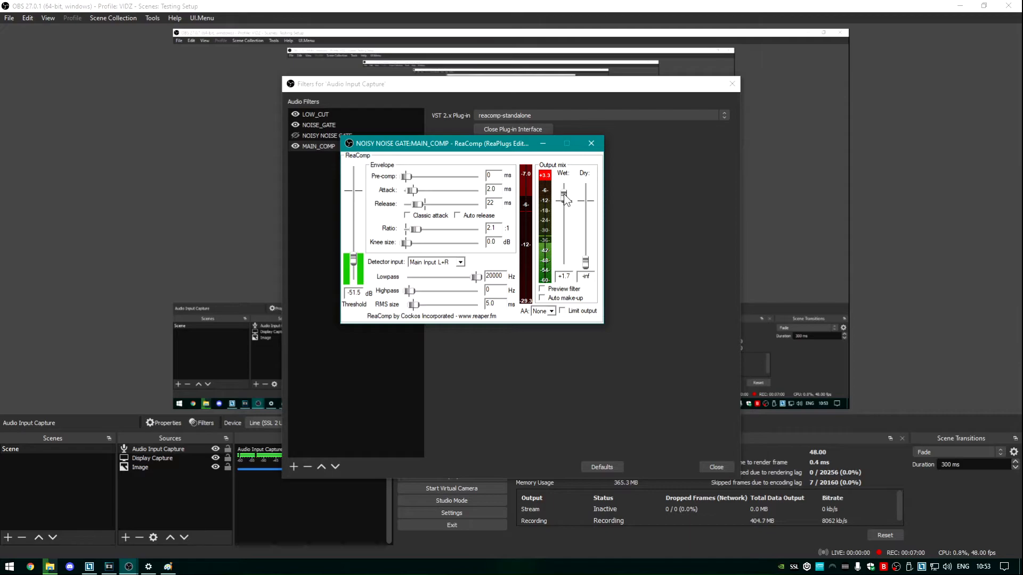
left_click_drag(565, 195, 563, 191)
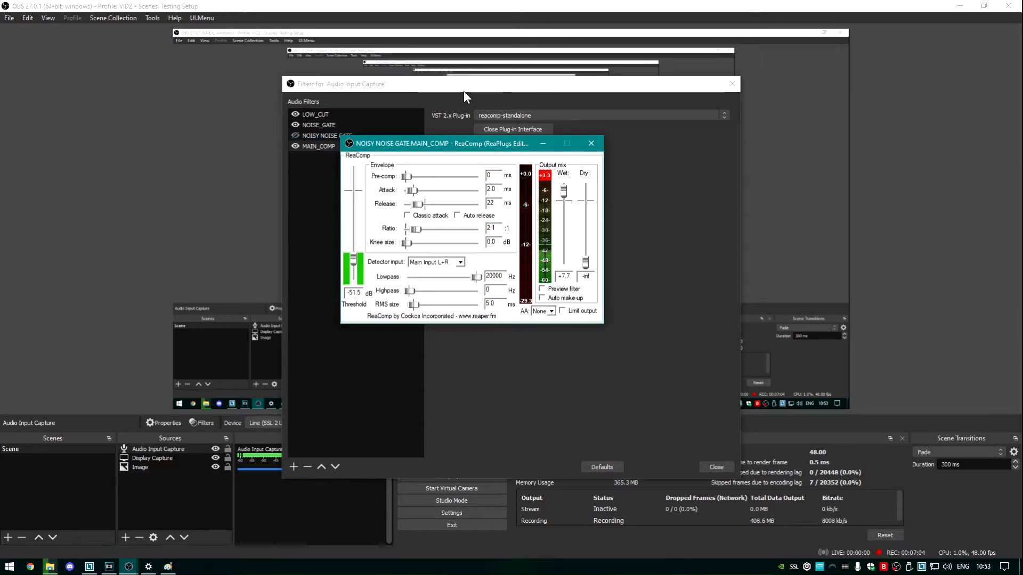
- Dock the Audio Mixer full width above the preview and keep the filters window clear of its level meter
left_click_drag(466, 88, 658, 87)
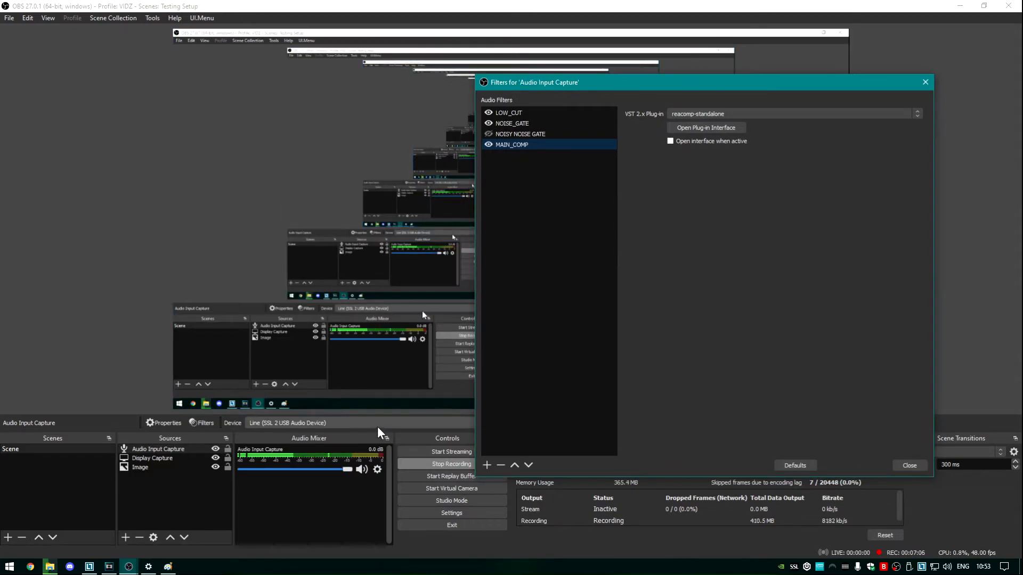
left_click_drag(340, 438, 403, 48)
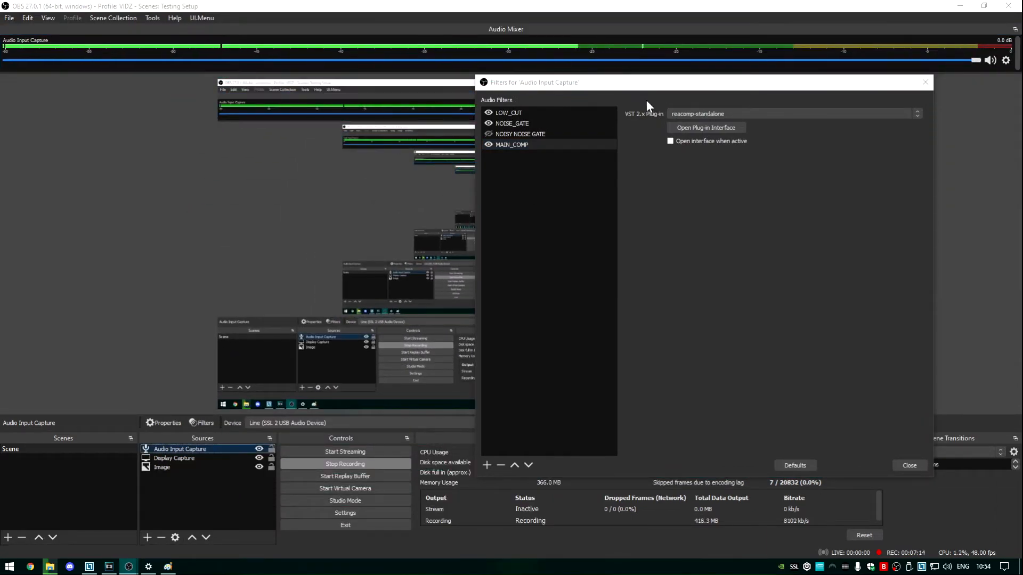
left_click_drag(641, 82, 390, 96)
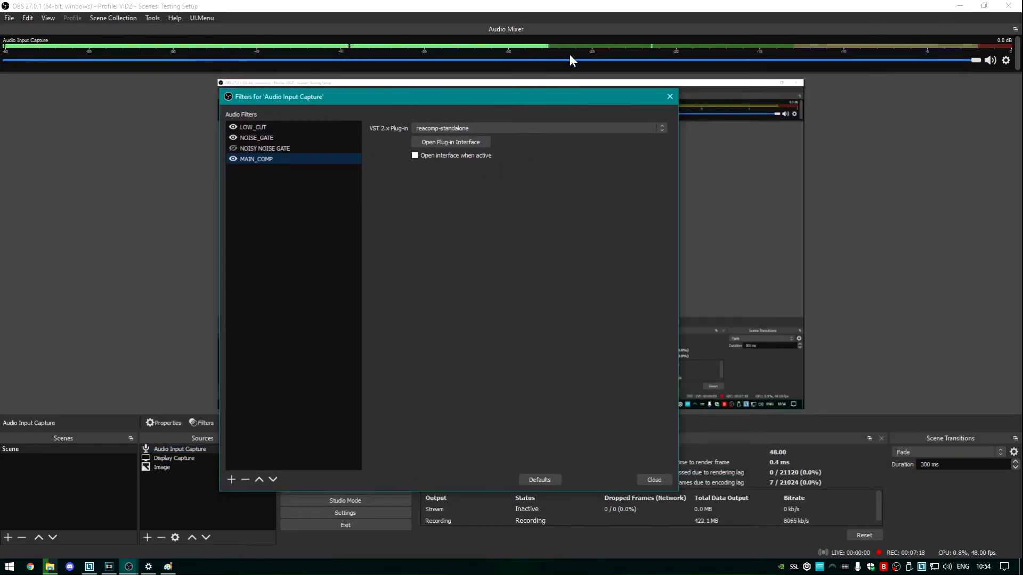
- Reopen the MAIN_COMP plug-in interface and set the threshold to about -39.4 dB with a 2.3:1 ratio
left_click(453, 141)
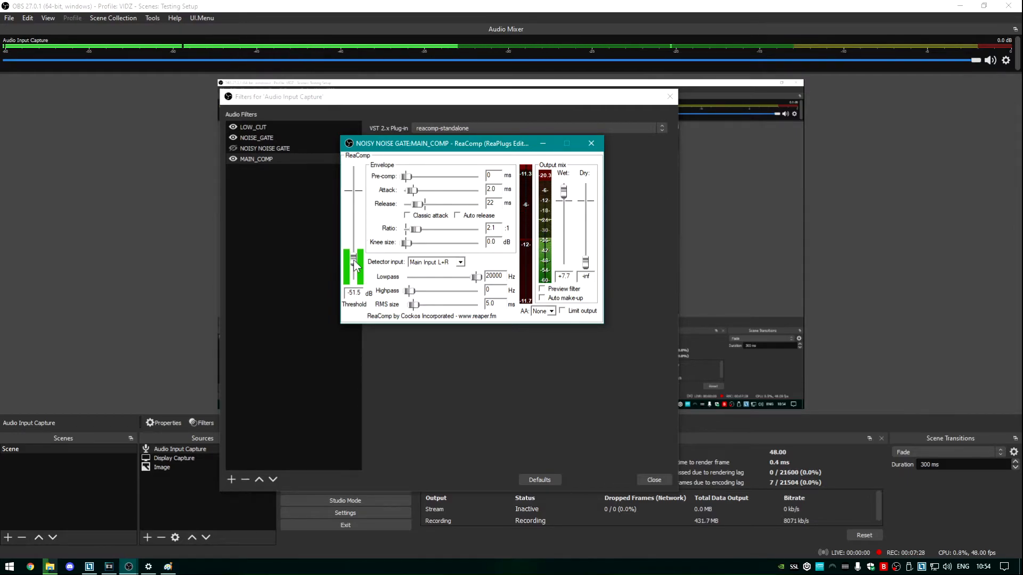
left_click_drag(355, 266, 356, 261)
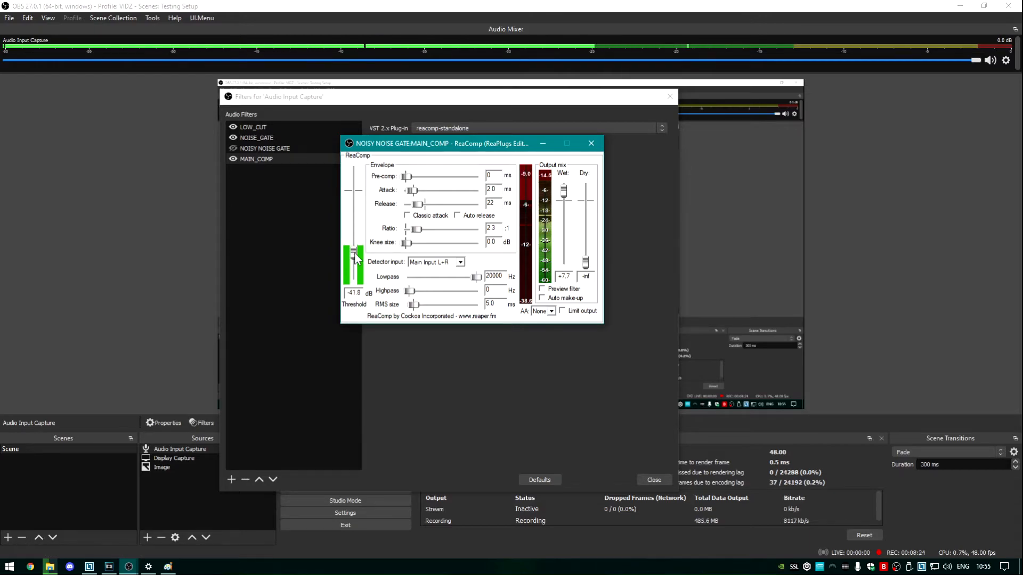
left_click_drag(358, 258, 358, 257)
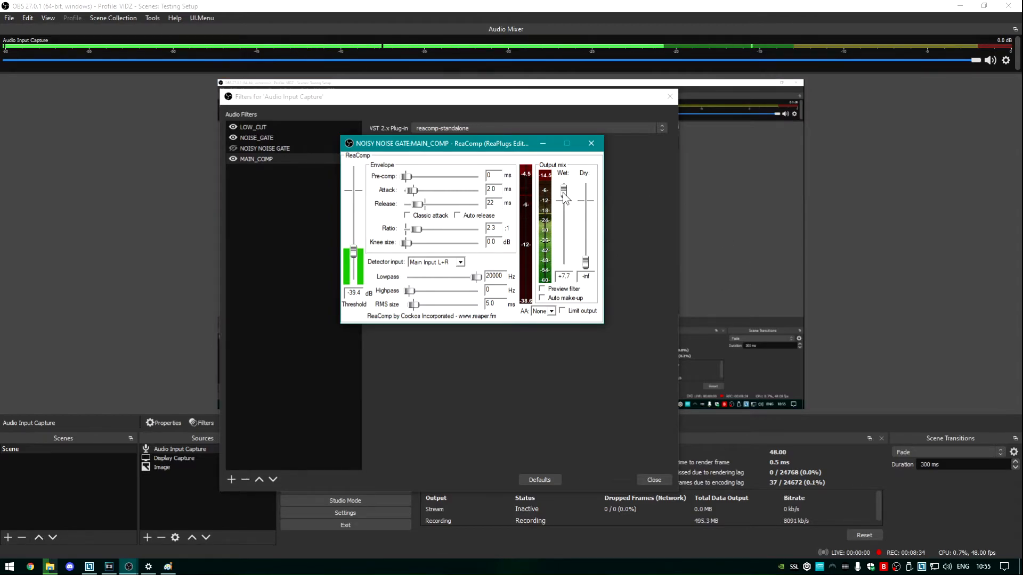
- Raise the wet output to about +10.8 dB, set the attack to 2.8 ms and close the compressor interface
left_click_drag(565, 195, 564, 193)
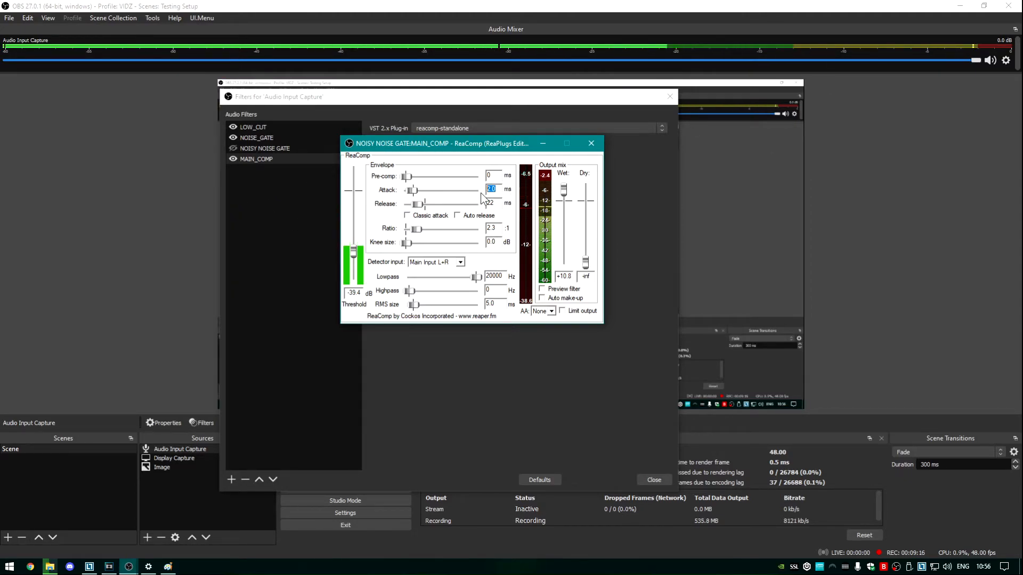
left_click_drag(415, 192, 414, 190)
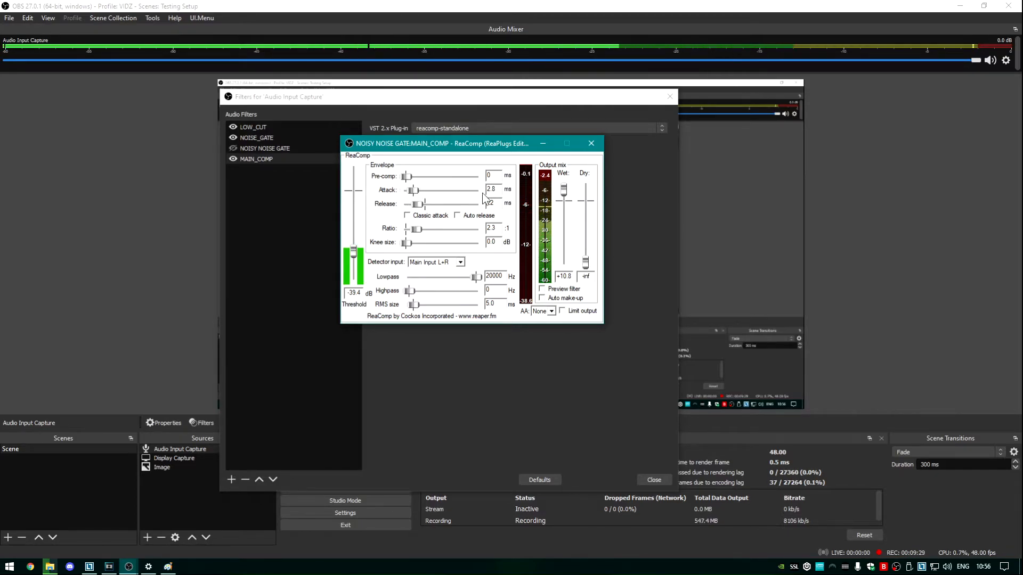
left_click(590, 145)
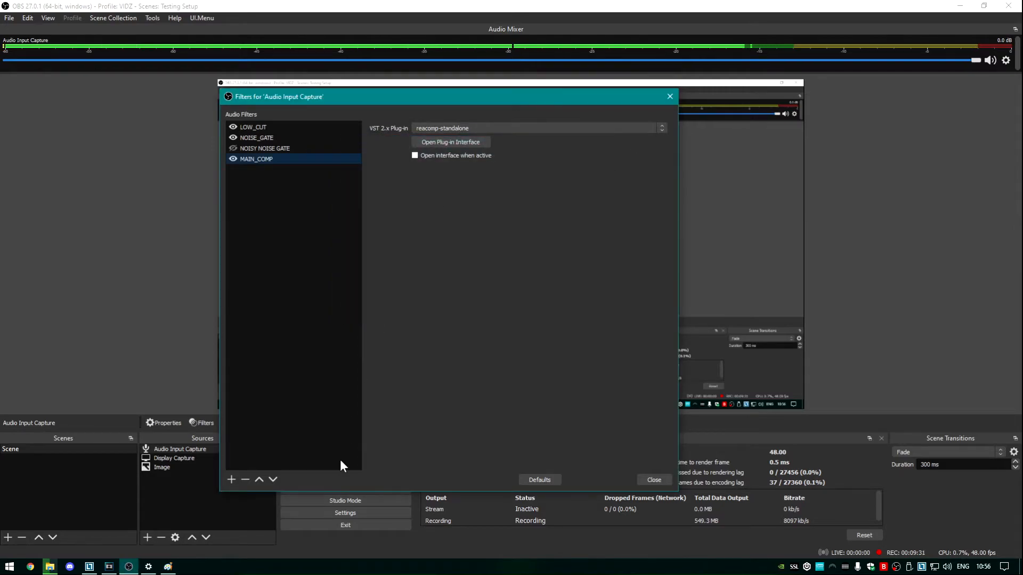
- Add another VST 2.x Plug-in filter named PEAK_COMP to the Audio Input Capture source
left_click(233, 478)
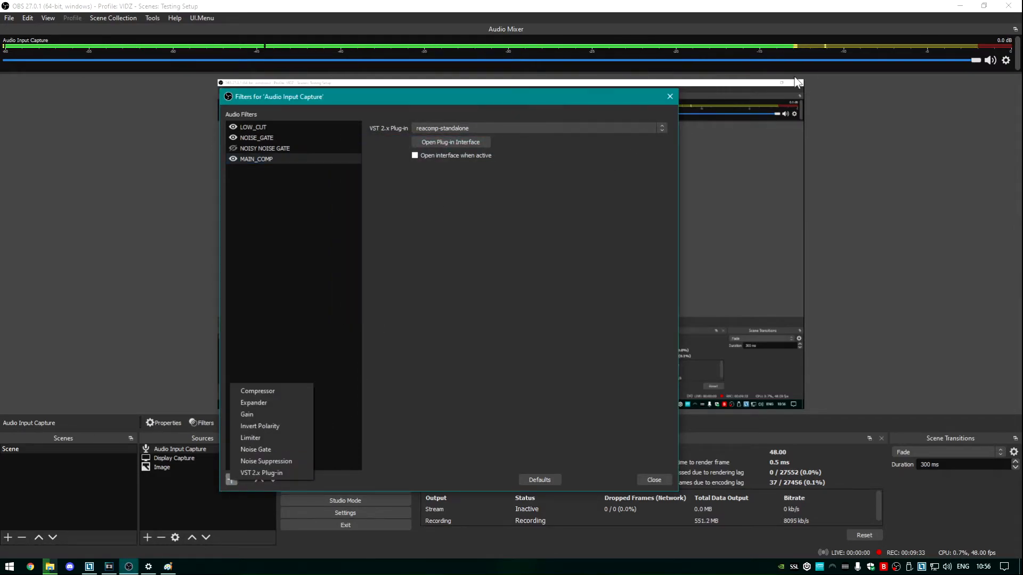
left_click(268, 474)
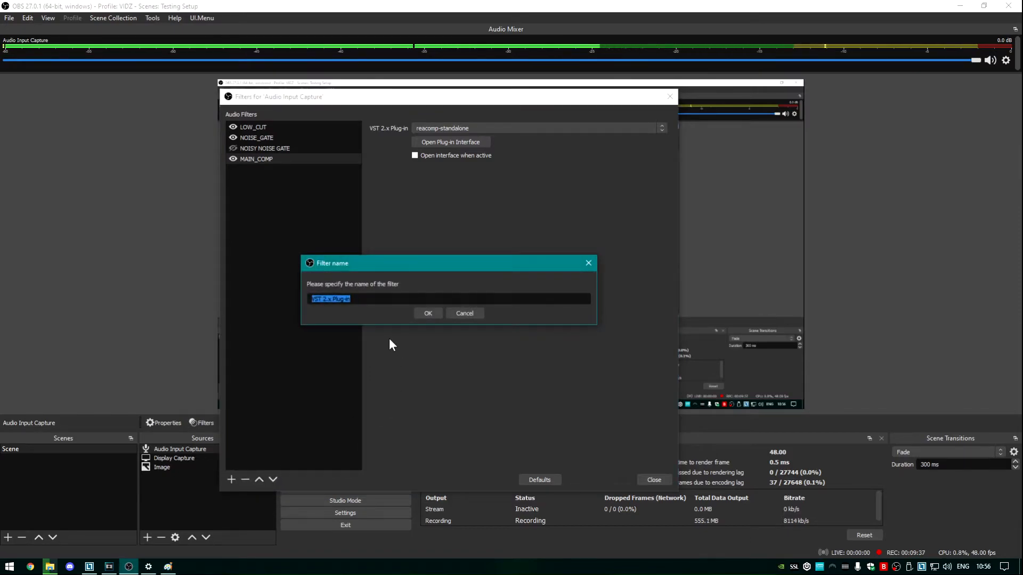
type("PEAK_")
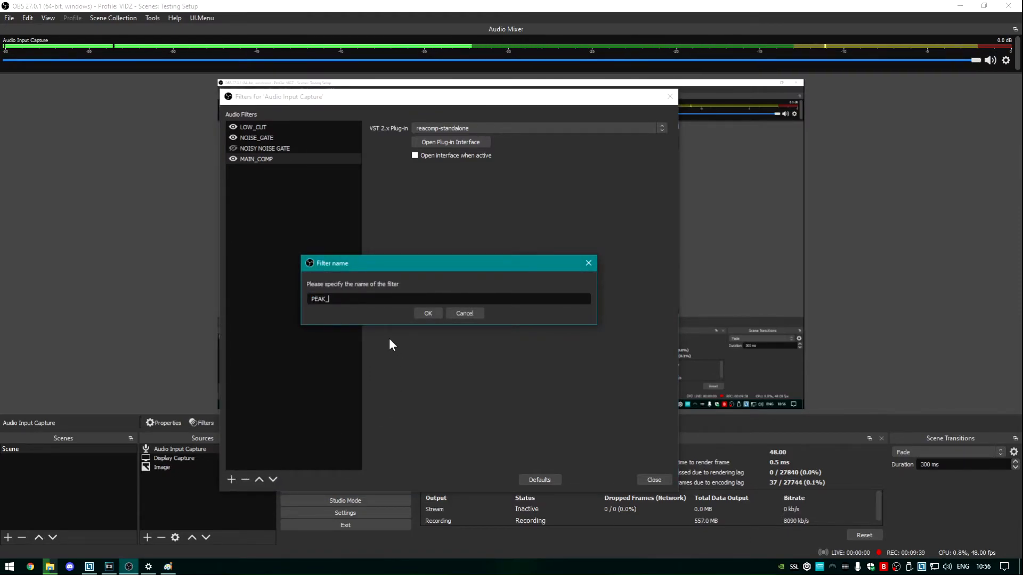
type("COMP")
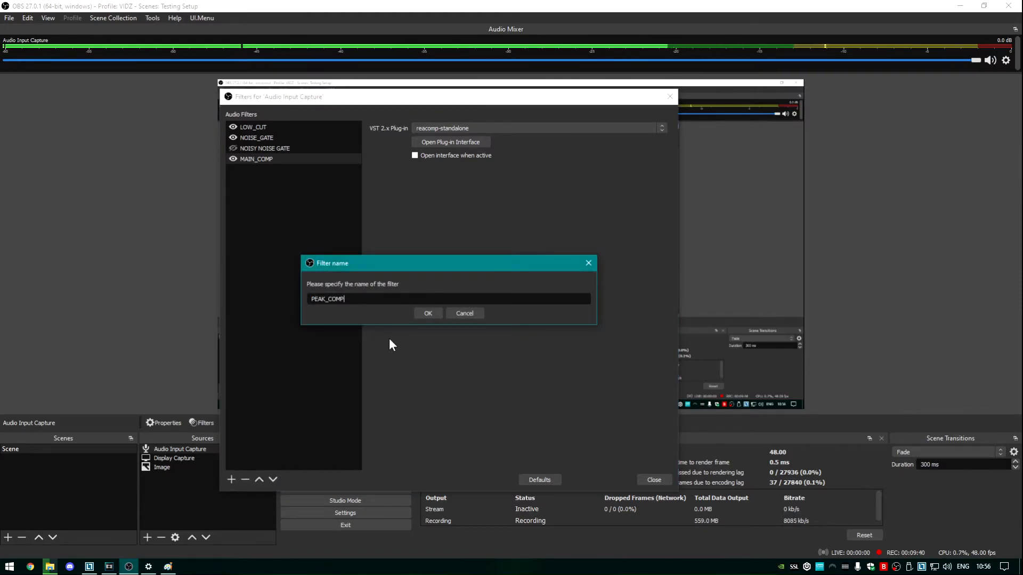
left_click(429, 314)
- Load the reacomp-standalone plug-in into the PEAK_COMP filter and have its interface open
left_click(468, 144)
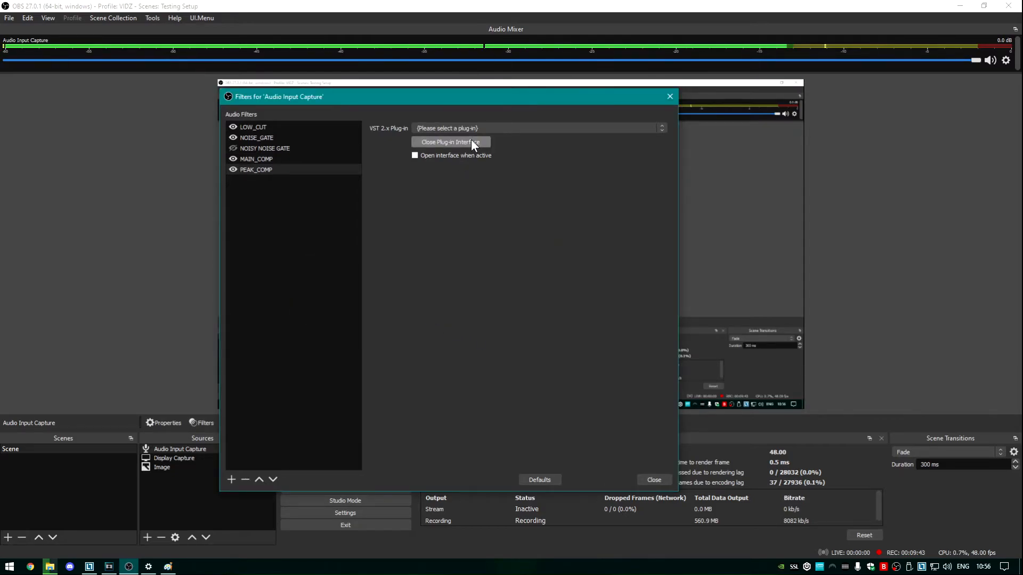
left_click(484, 128)
scroll(526, 332, "down", 10)
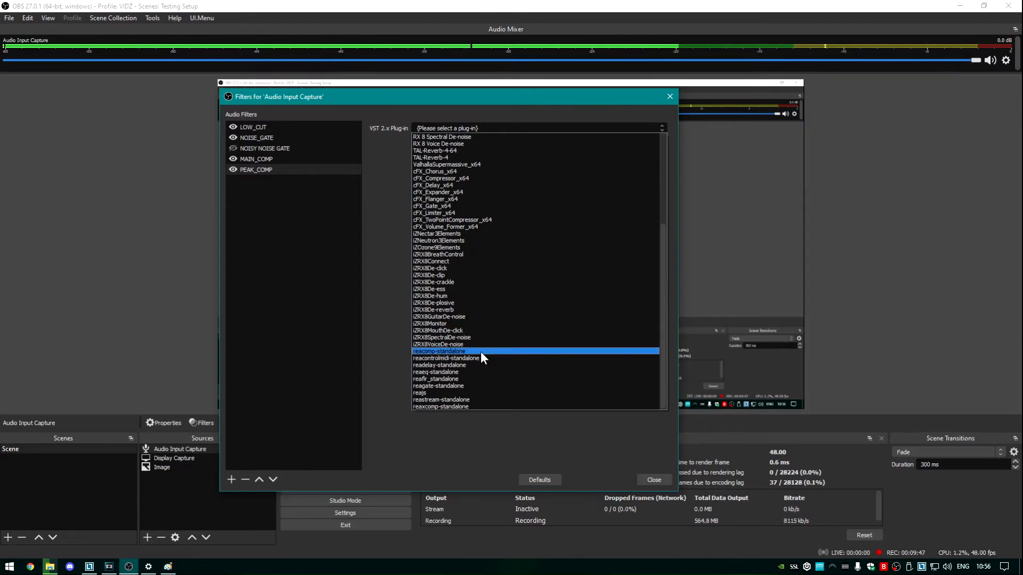
left_click(481, 352)
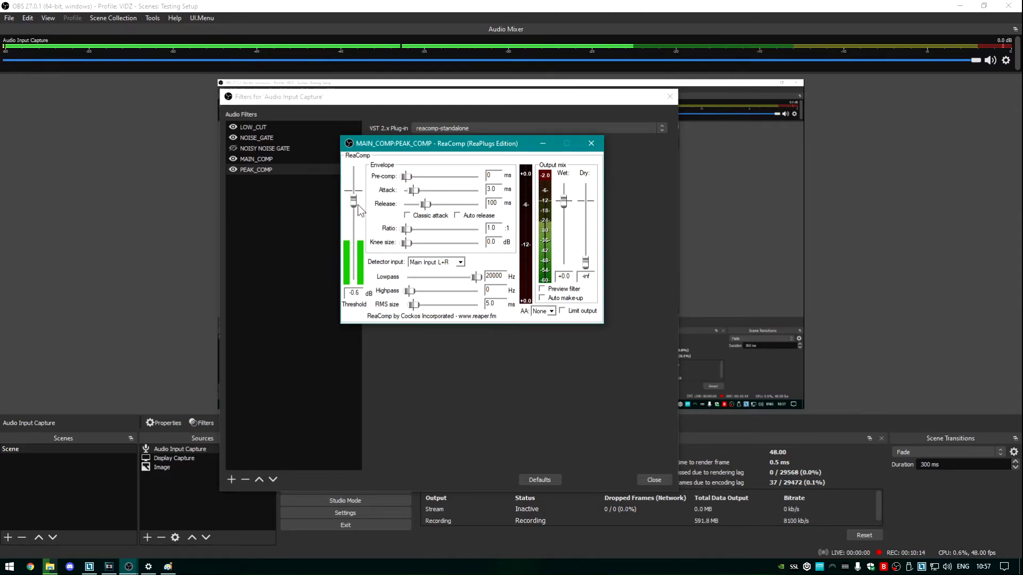
- Set the peak compressor's threshold to about -22.2 dB, attack to 0.0 ms, release to 29 ms and ratio to inf:1
left_click_drag(359, 208, 358, 245)
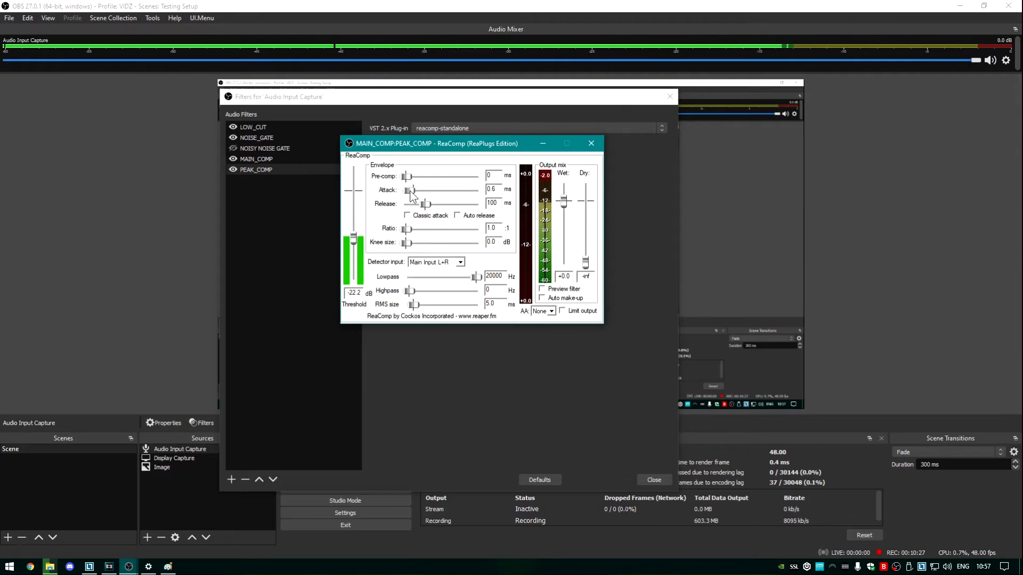
mouse_move(410, 192)
left_mouse_down()
mouse_move(397, 196)
mouse_move(416, 208)
left_mouse_up()
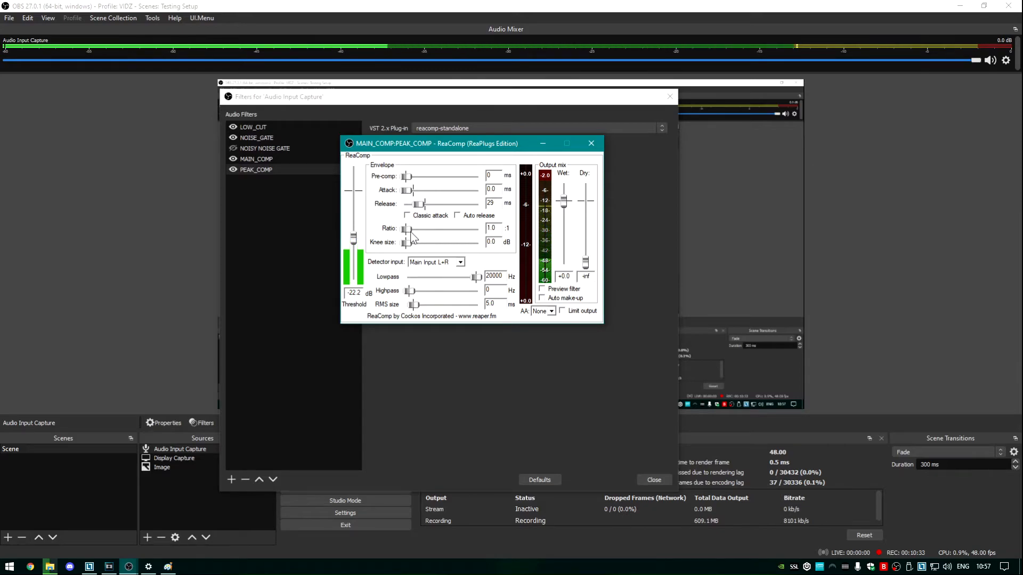
left_click_drag(408, 234, 521, 239)
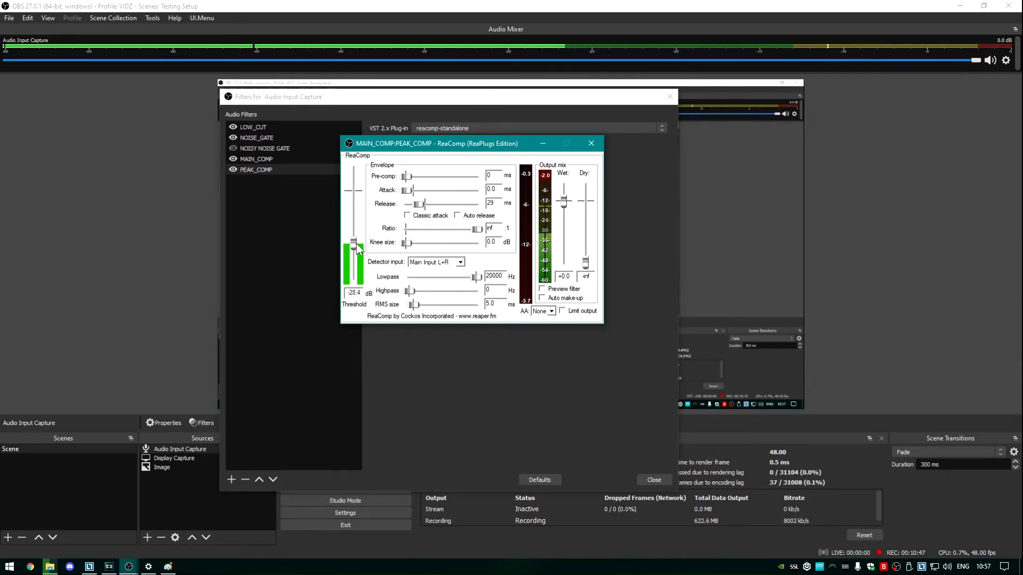
- Readjust the peak compressor's threshold to about -26.4 dB and its release to 69 ms
left_click_drag(355, 240, 365, 247)
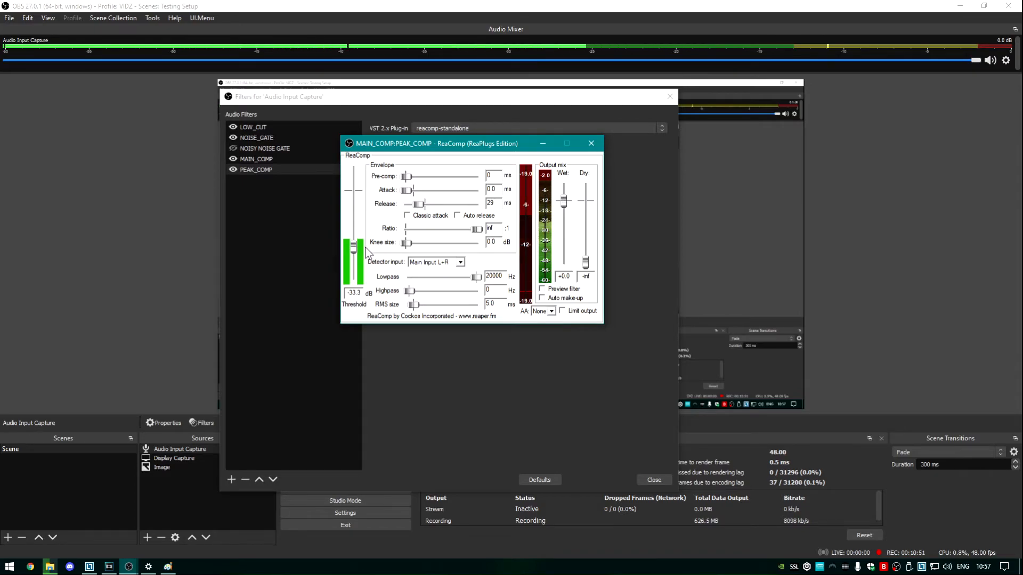
left_click_drag(568, 201, 567, 201)
left_click_drag(353, 247, 362, 245)
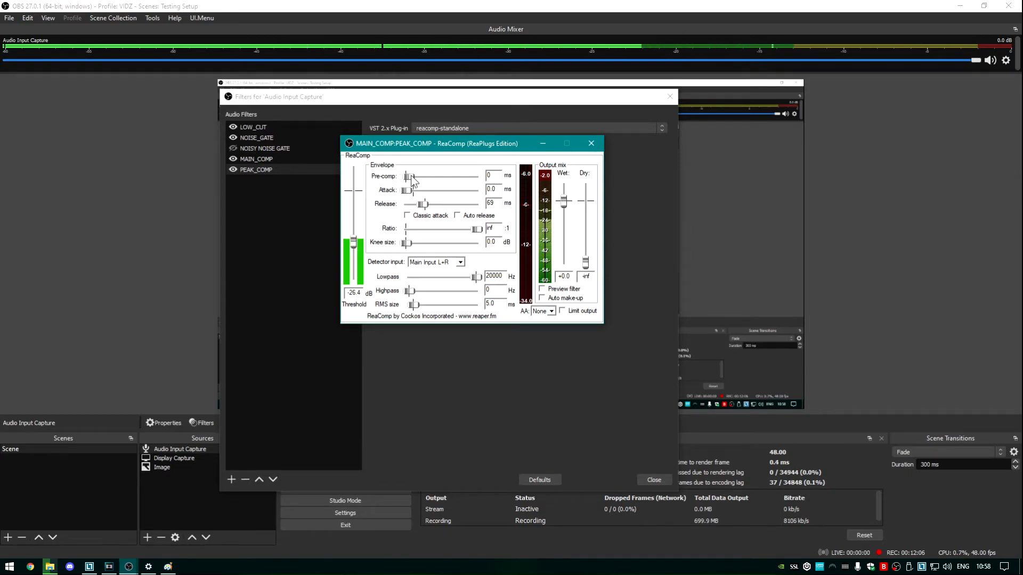
- Set the peak compressor's pre-comp to 9 ms and raise its wet output to about +4.4 dB
left_click_drag(415, 179, 425, 176)
left_click_drag(567, 203, 564, 197)
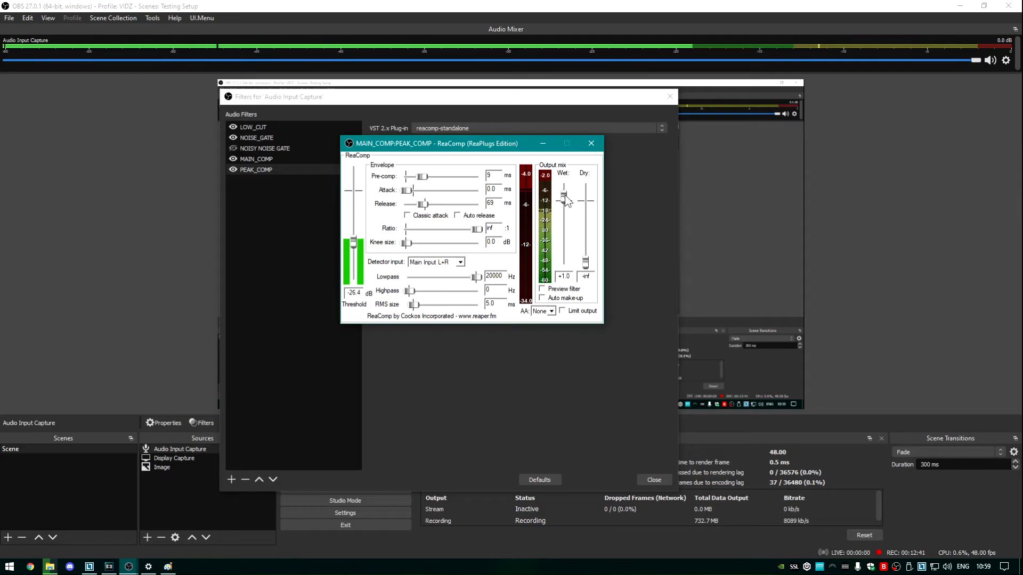
left_click_drag(566, 191, 567, 191)
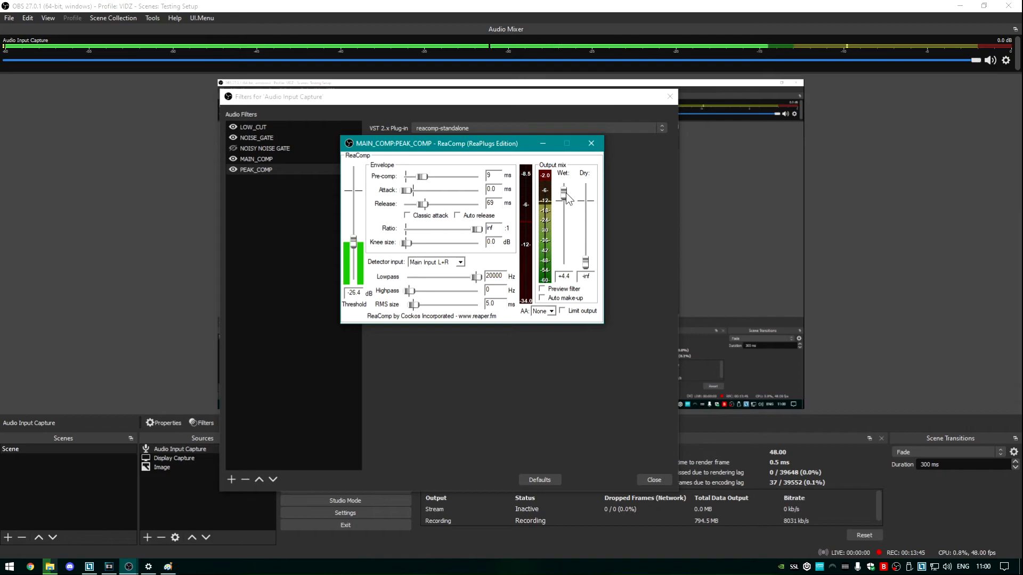
left_click_drag(565, 193, 570, 196)
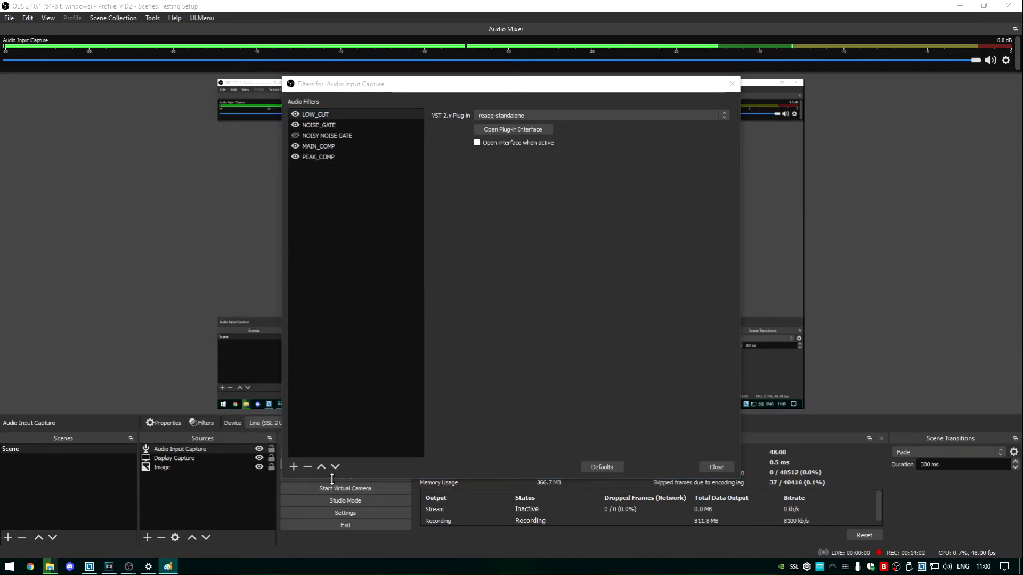
- Add a VST 2.x Plug-in filter with the default name, load reaeq-standalone into it and open its interface
left_click(295, 465)
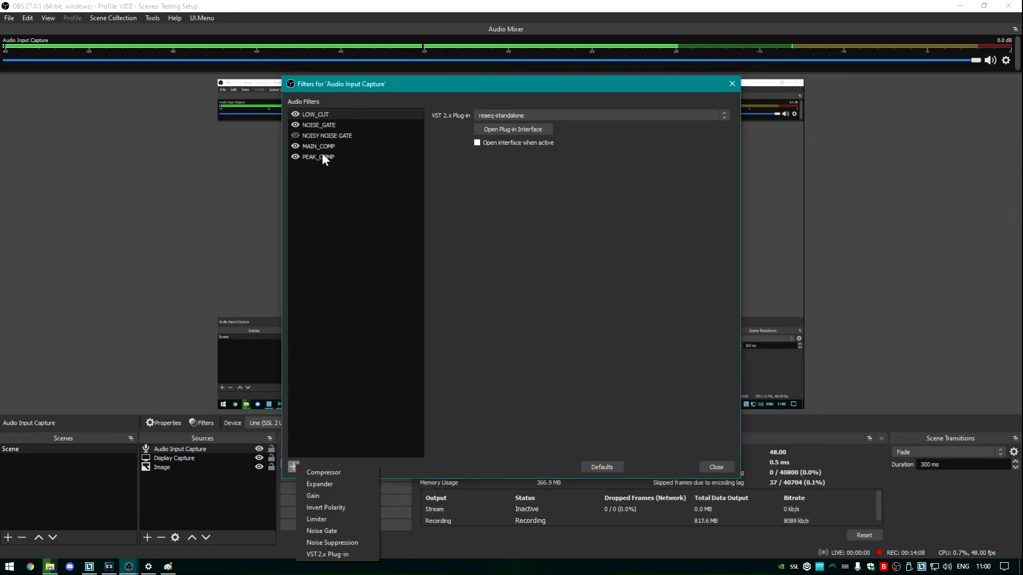
left_click(339, 554)
left_click(485, 305)
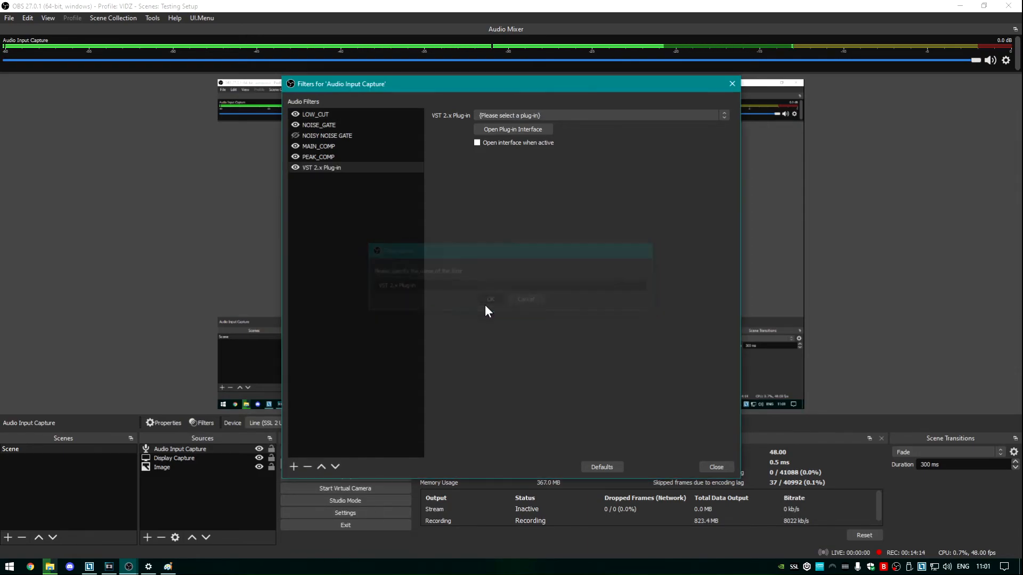
left_click(525, 117)
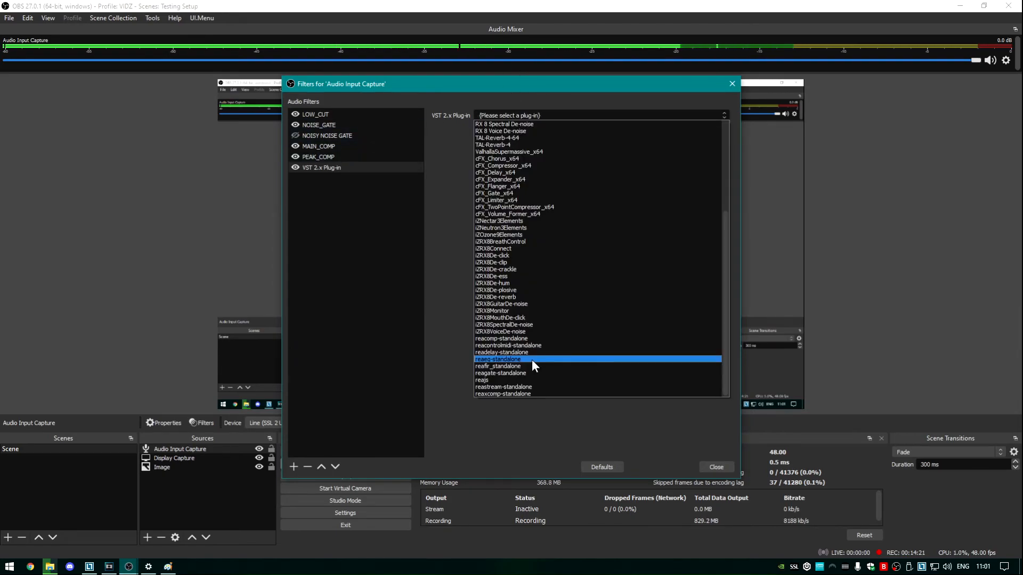
left_click(532, 359)
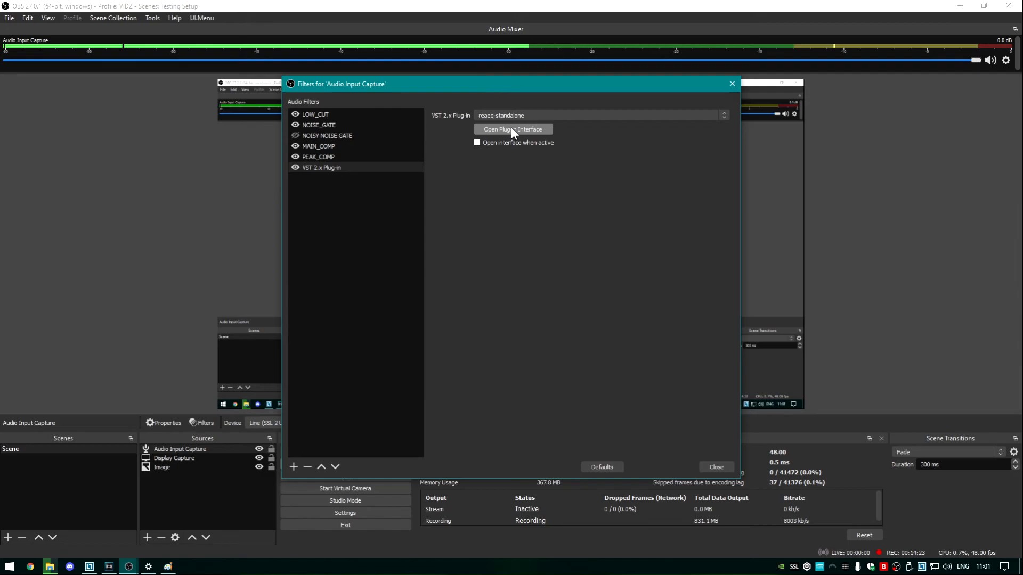
left_click(511, 128)
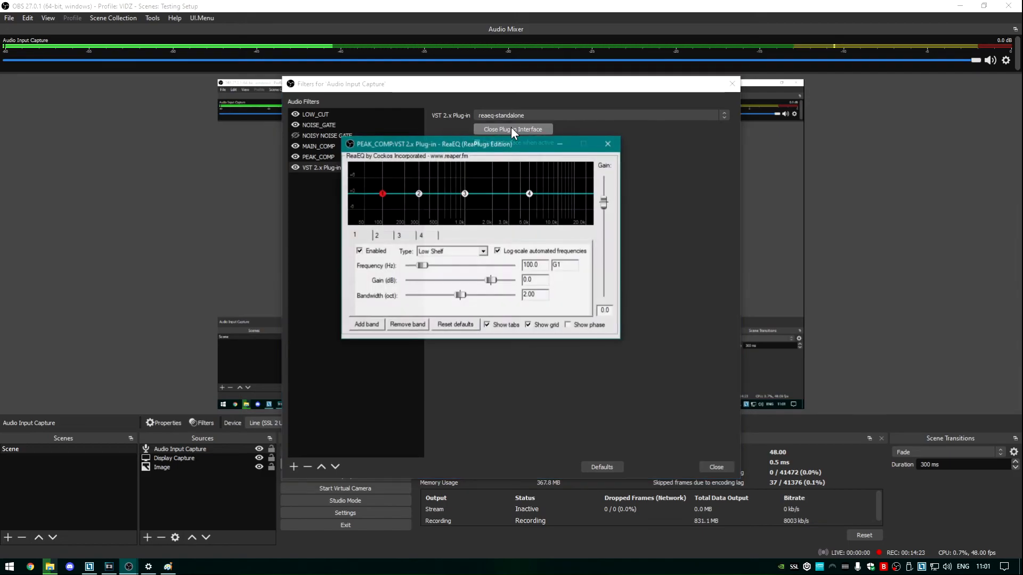
- Raise EQ band 4, the high shelf, slightly to about +0.6 dB at about 4869 Hz
left_click(465, 194)
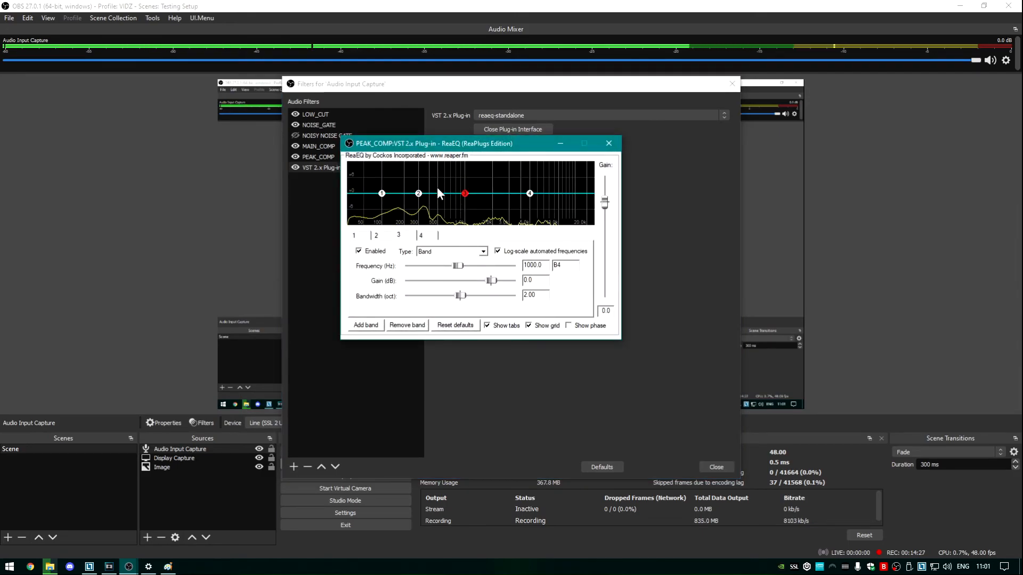
left_click(529, 194)
mouse_move(530, 194)
left_mouse_down()
mouse_move(493, 193)
mouse_move(506, 186)
mouse_move(498, 165)
mouse_move(440, 151)
mouse_move(408, 178)
mouse_move(445, 173)
mouse_move(434, 189)
mouse_move(528, 192)
left_mouse_up()
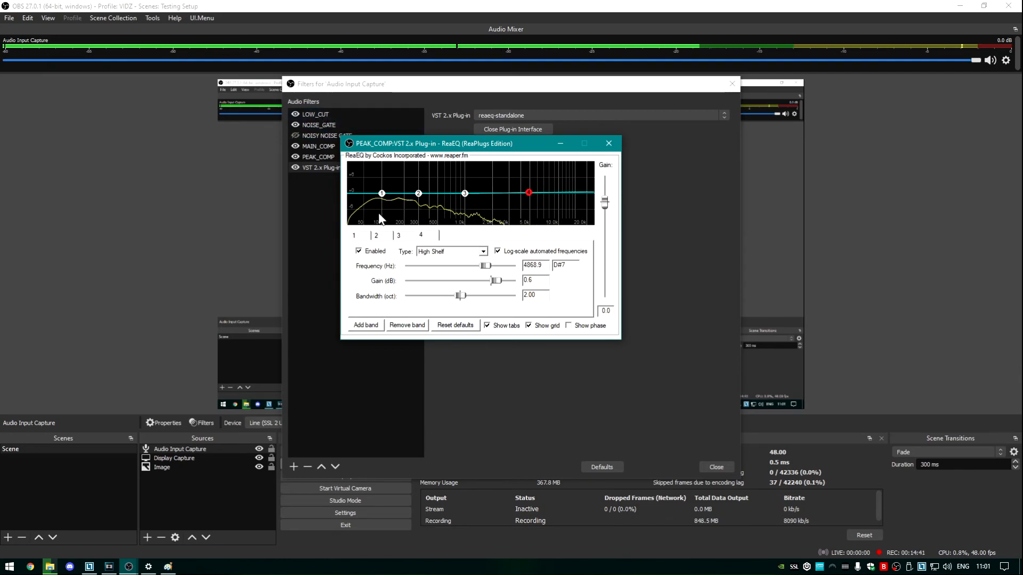
- Change EQ band 1 to the Band type and boost it to about +8.4 dB at about 192 Hz
left_click_drag(381, 193, 395, 189)
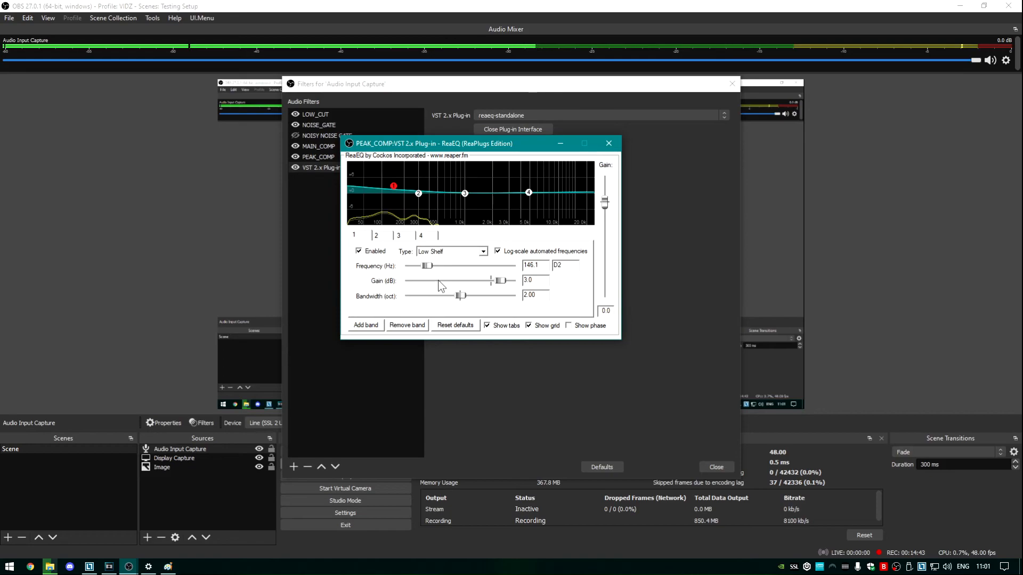
left_click(450, 252)
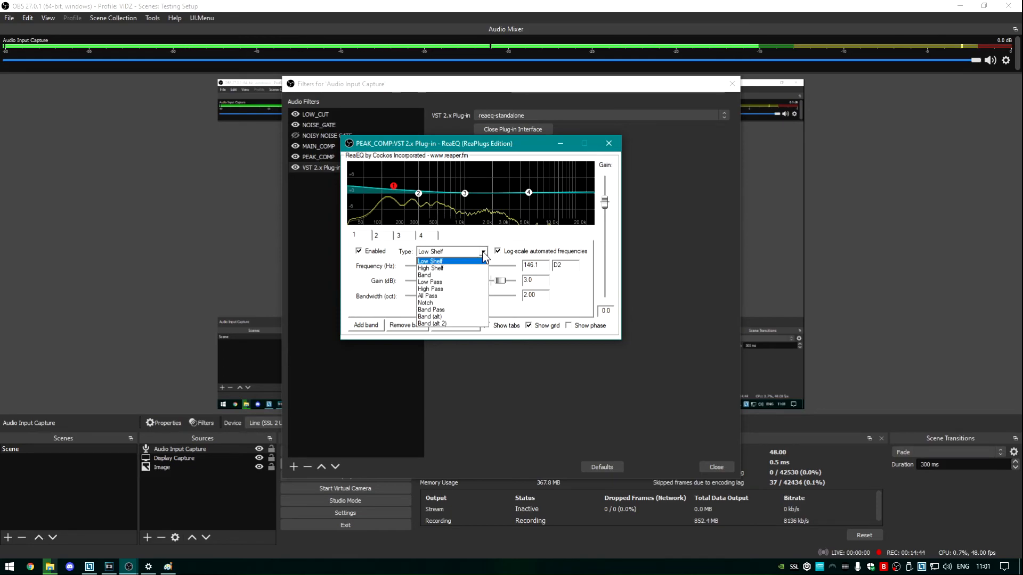
left_click(435, 275)
left_click_drag(393, 186, 569, 182)
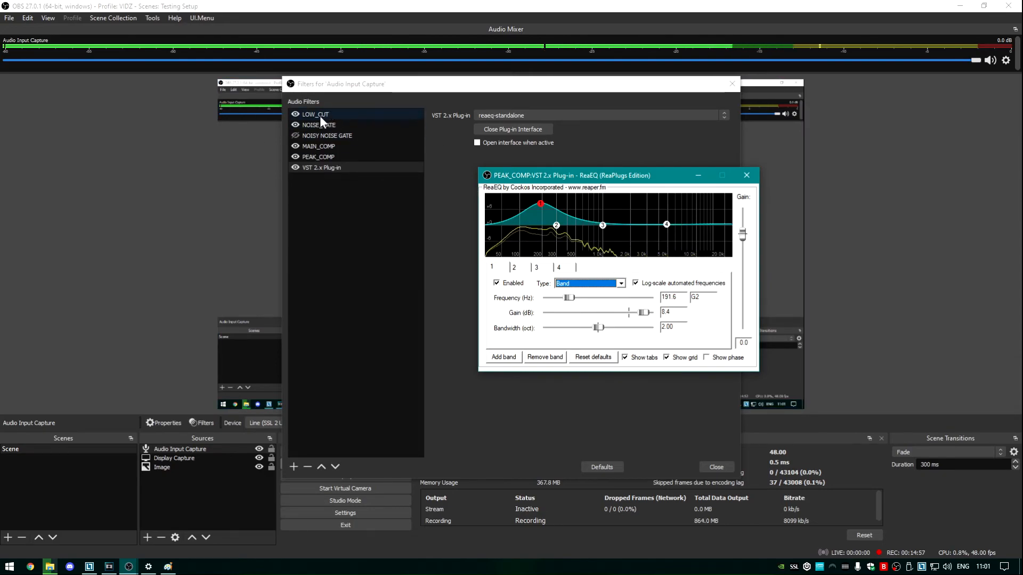
- Close the new EQ and open the LOW_CUT filter's interface to review its low cut and narrow band 3 dip
left_click(747, 175)
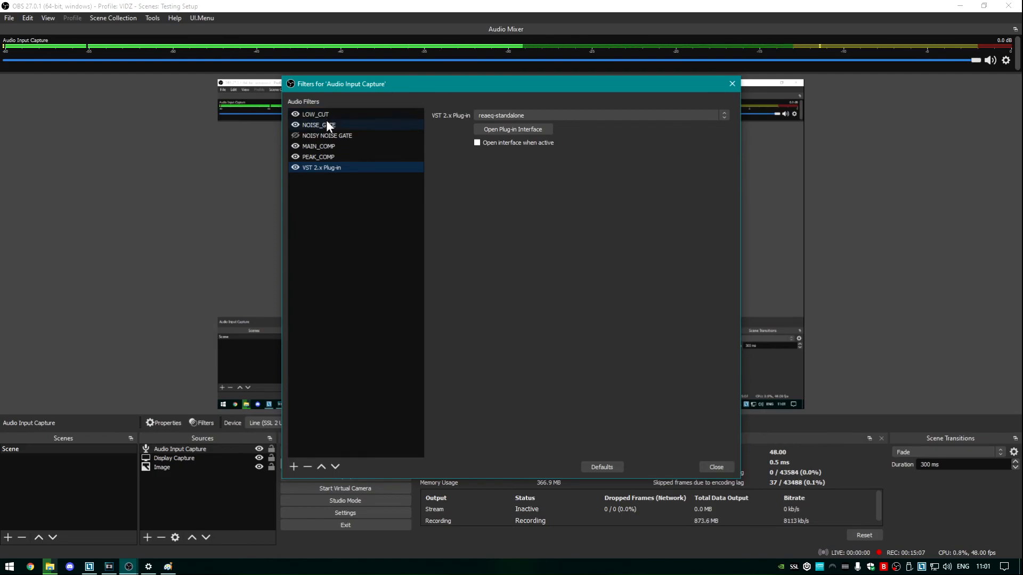
left_click(519, 131)
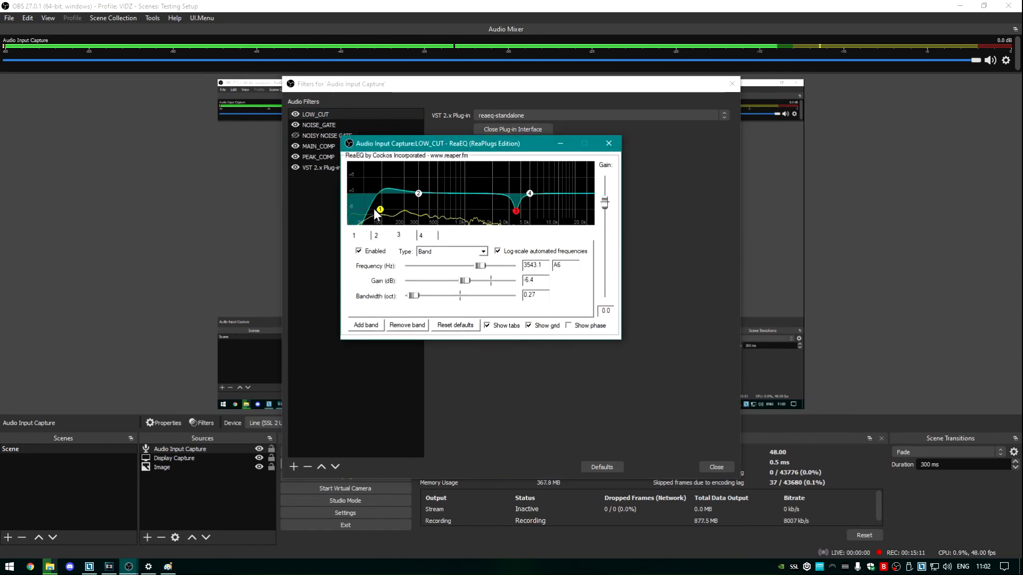
mouse_move(518, 212)
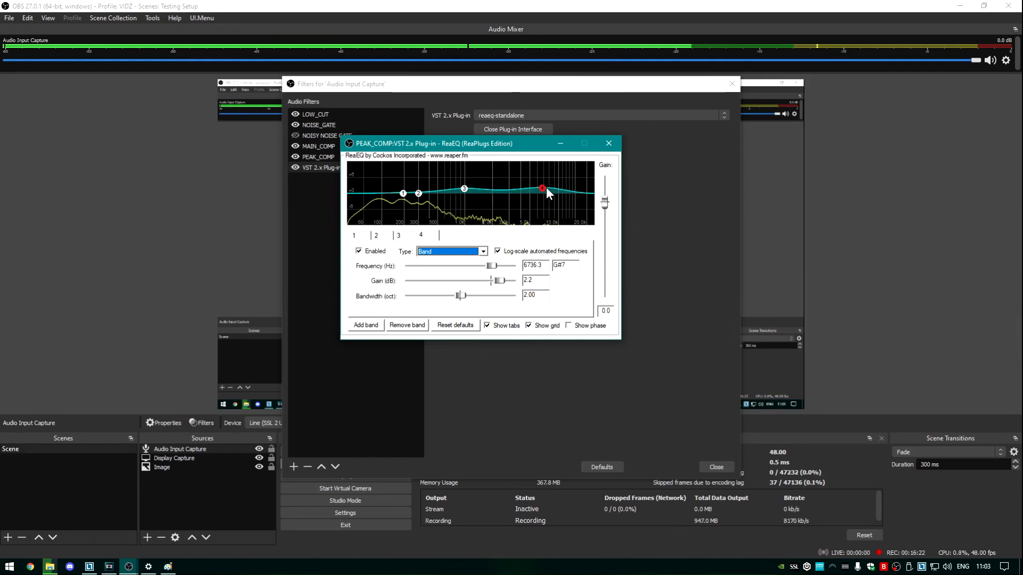
- Adjust band 4 of the last EQ to a boost of about 1.4 dB at about 5545 Hz
left_click_drag(542, 187, 534, 191)
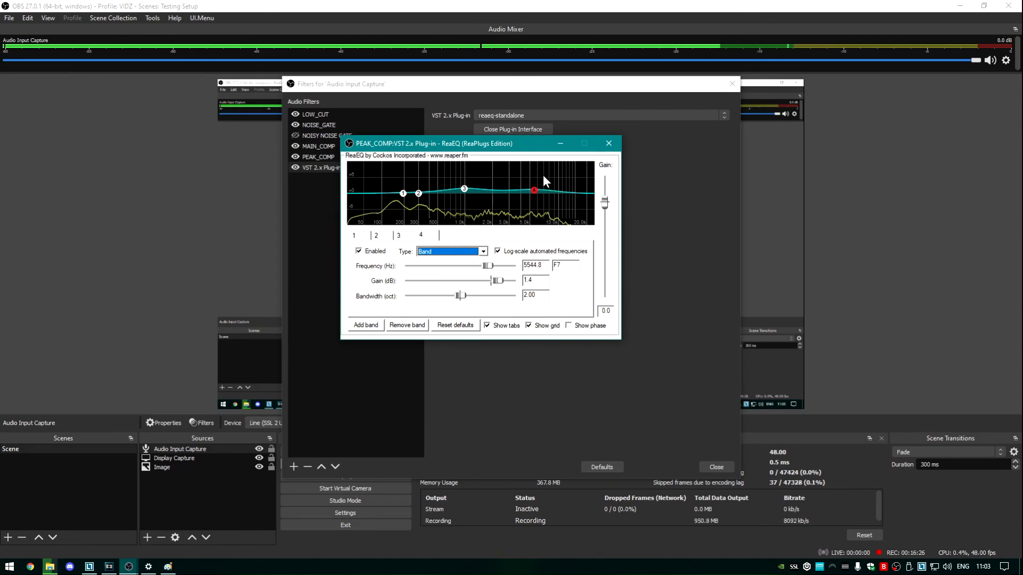
mouse_move(535, 195)
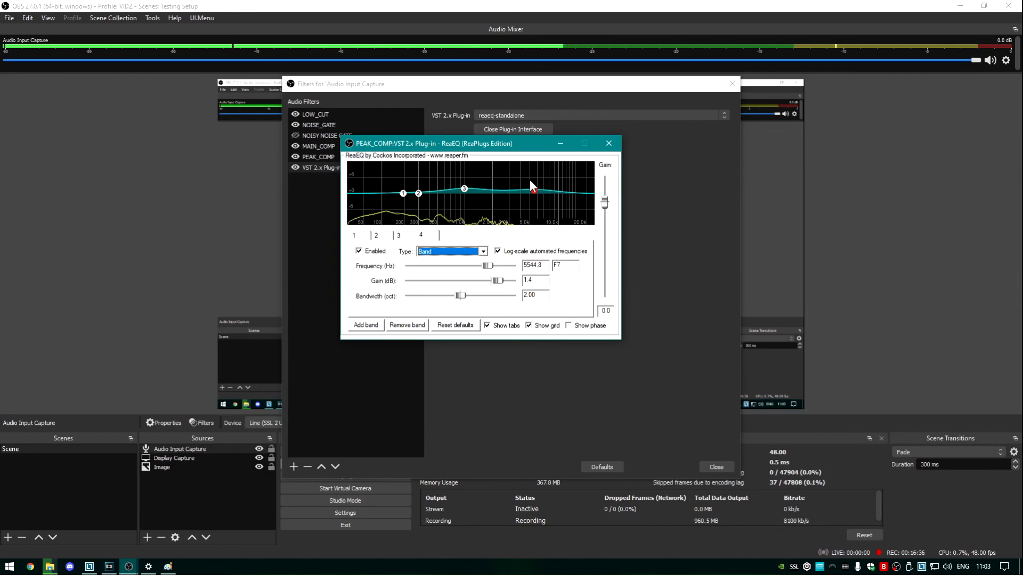
left_click_drag(534, 191, 537, 191)
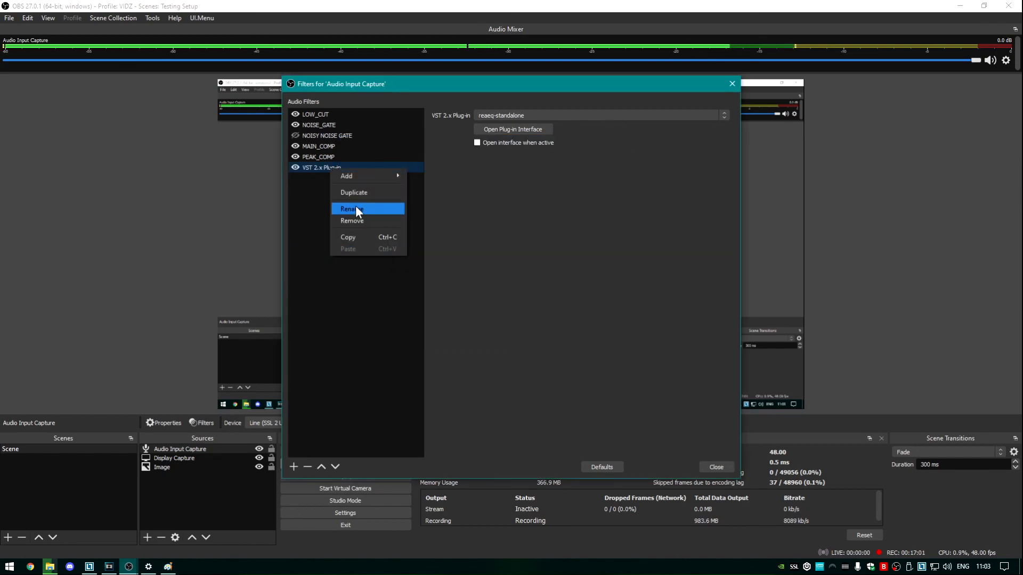
- Rename the last VST 2.x Plug-in filter as FINAL_EQ and close the filters window
left_click(356, 209)
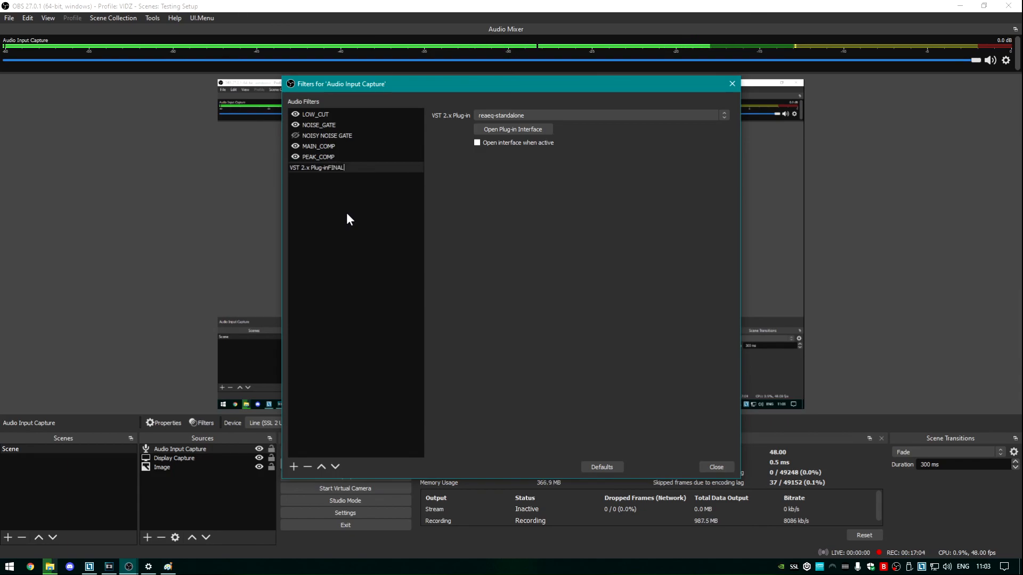
key("BackSpace")
key("BackSpace")
key("BackSpace")
key("BackSpace")
key("BackSpace")
key("BackSpace")
key("BackSpace")
key("BackSpace")
key("BackSpace")
key("BackSpace")
key("BackSpace")
key("BackSpace")
key("BackSpace")
key("BackSpace")
key("BackSpace")
key("BackSpace")
key("BackSpace")
key("BackSpace")
key("BackSpace")
key("BackSpace")
type("FIN")
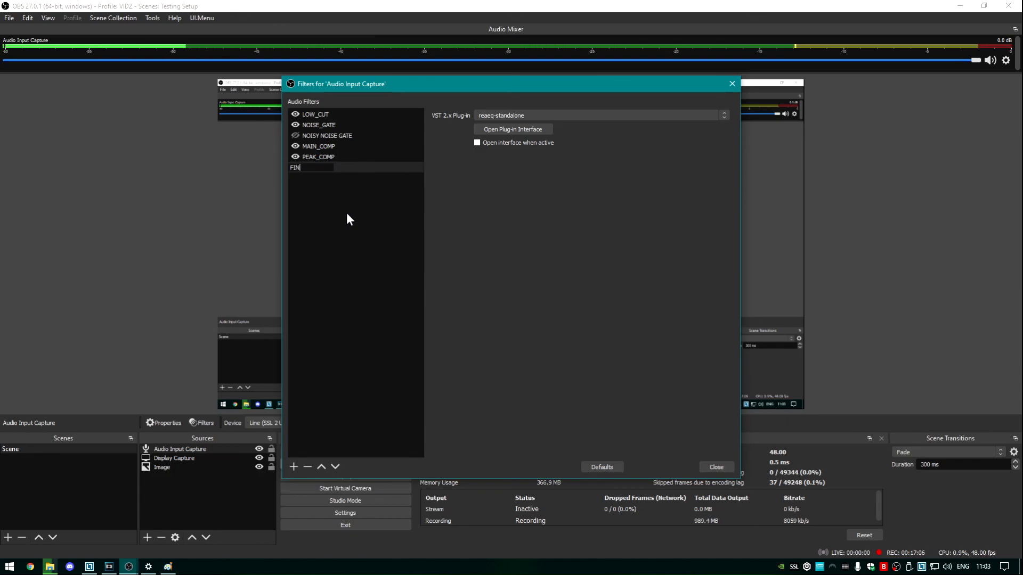
type("AL_EQ")
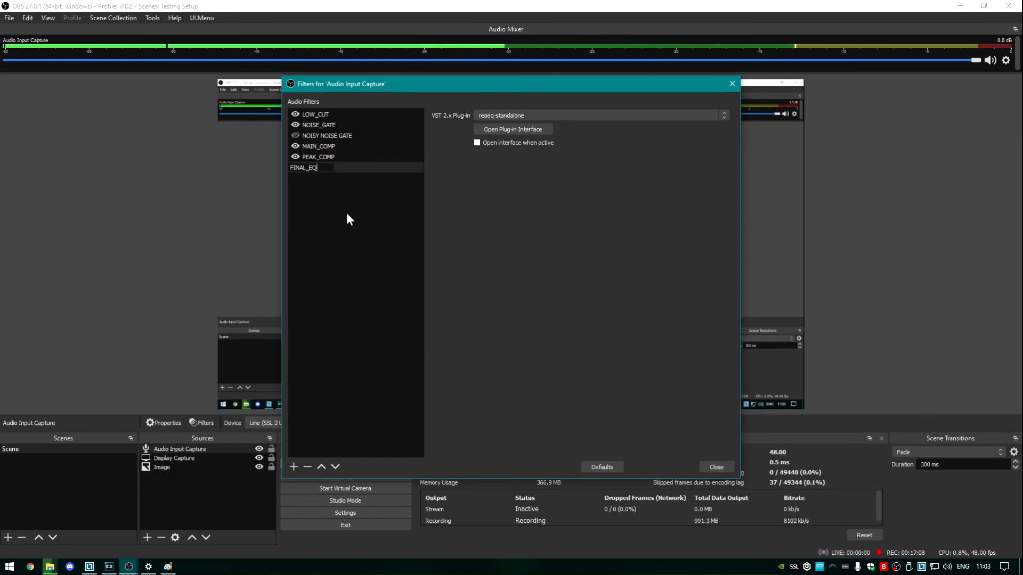
key("Return")
key("Escape")
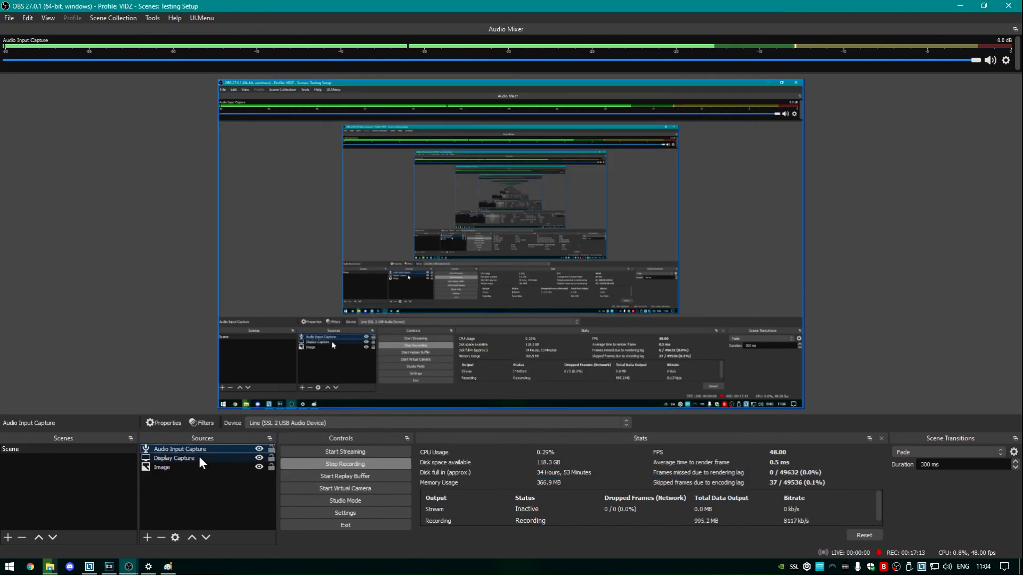